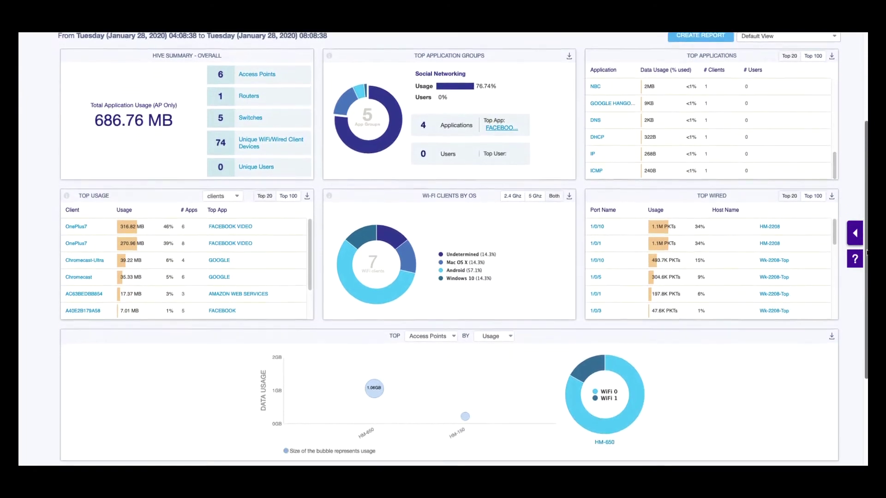
- Extend the dashboard's time range back to January 27, 2020 14:50:49 and filter the clients by the Android OS type
scroll(864, 316, down, 1)
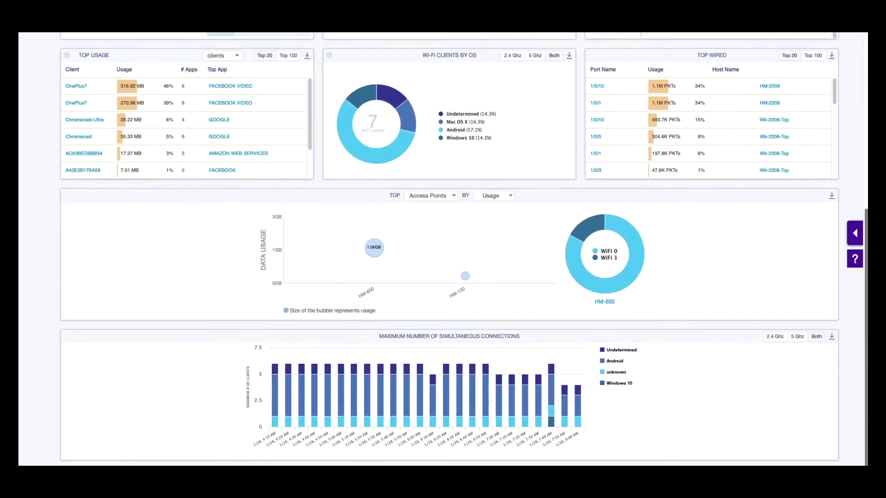
scroll(790, 264, up, 10)
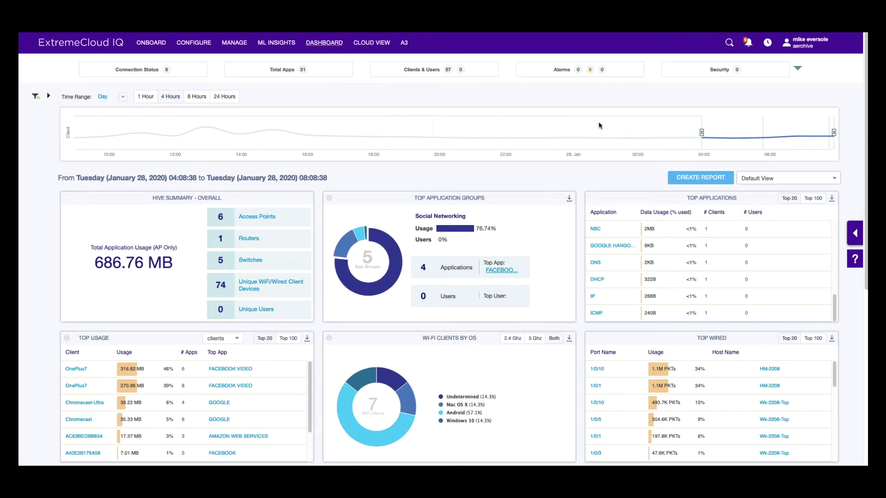
drag(702, 132, 262, 132)
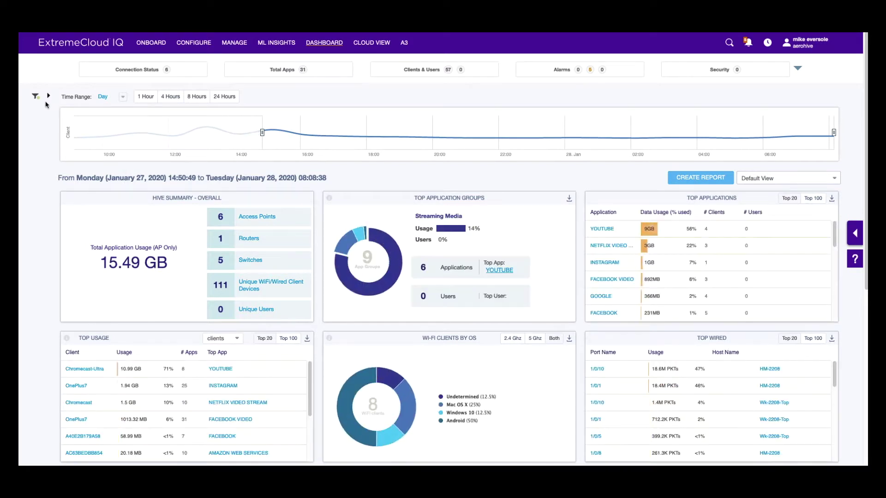
click(48, 96)
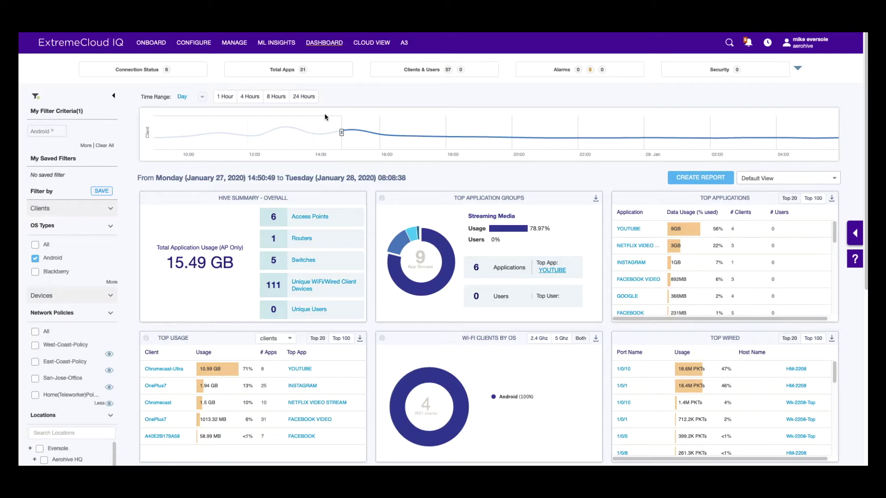
- Onboard two real Aerohive devices by pasting their serial numbers, separated by a comma
click(152, 43)
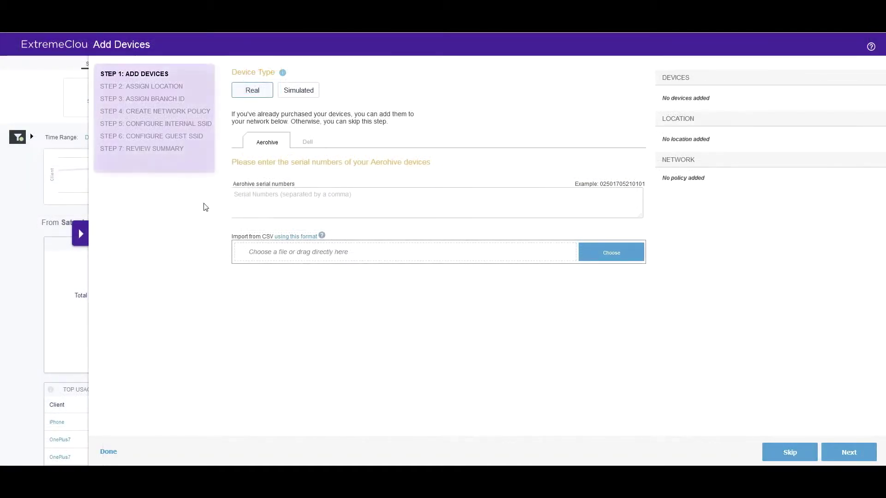
right_click(267, 204)
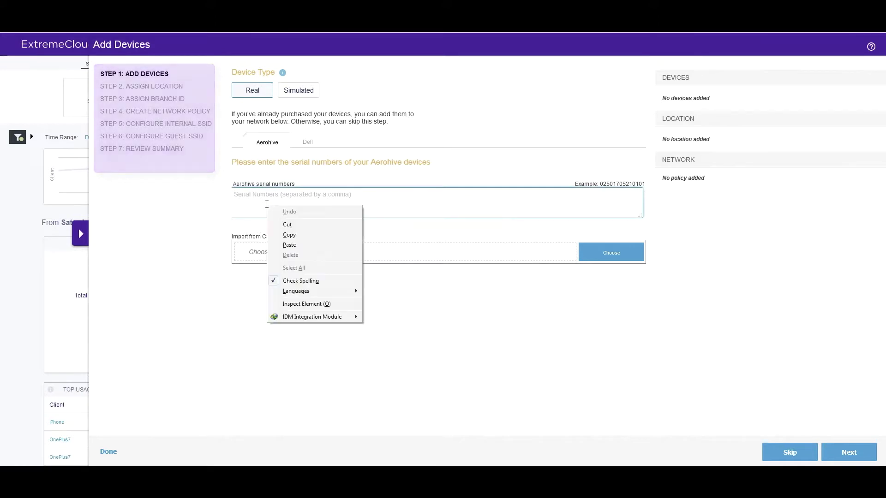
click(299, 245)
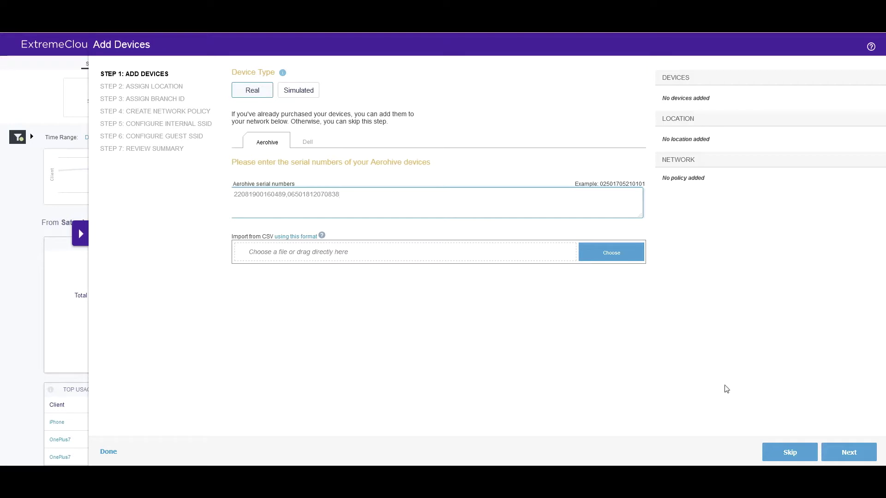
click(851, 452)
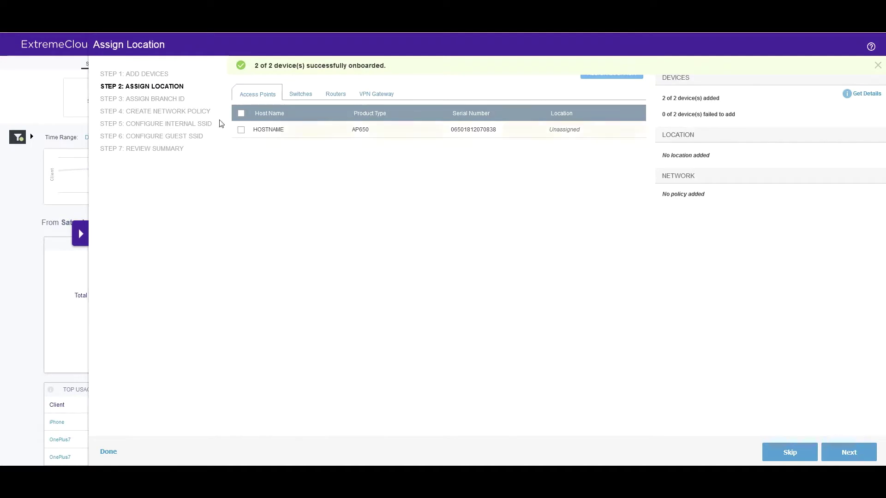
- Assign the AP650 access point to 1st Fl - Milpitas, placing it in the lower-right area of the floor plan
click(241, 130)
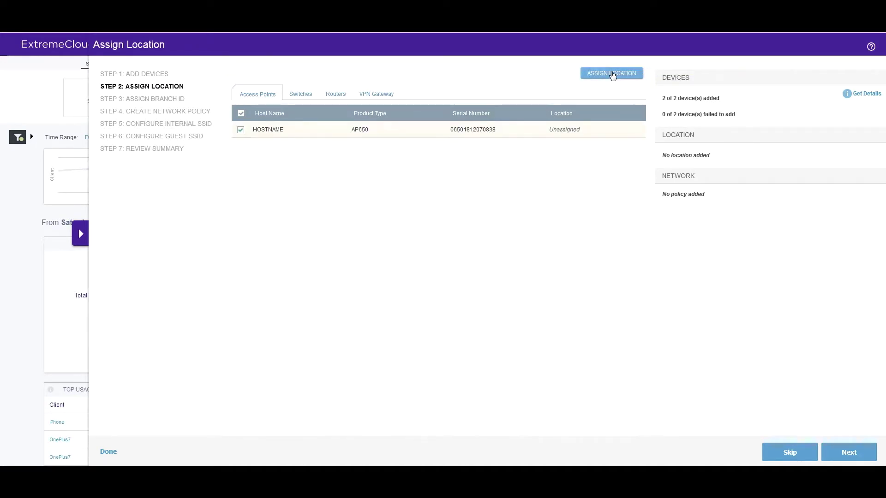
click(611, 73)
click(324, 191)
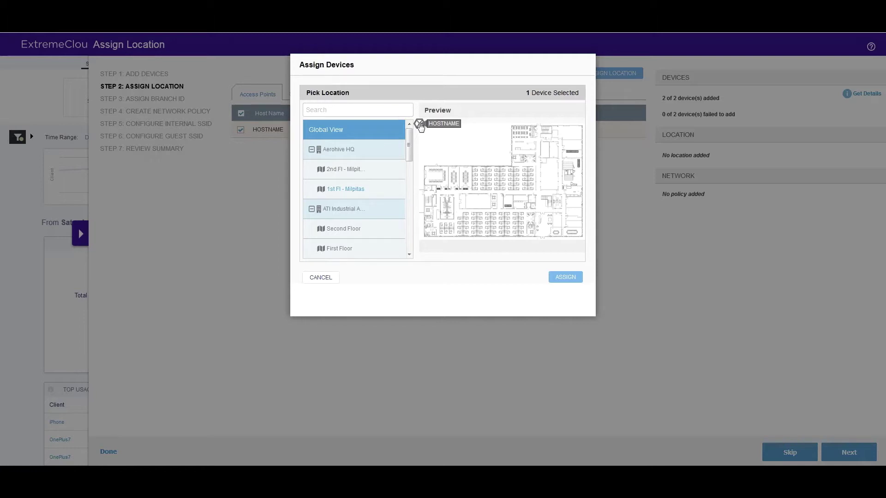
mouse_move(420, 127)
mouse_down()
mouse_move(462, 186)
mouse_move(529, 225)
mouse_up()
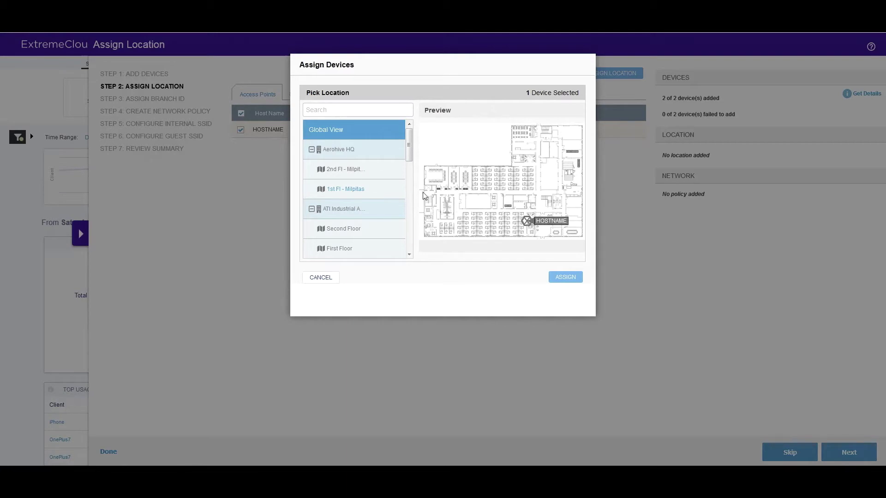
click(568, 278)
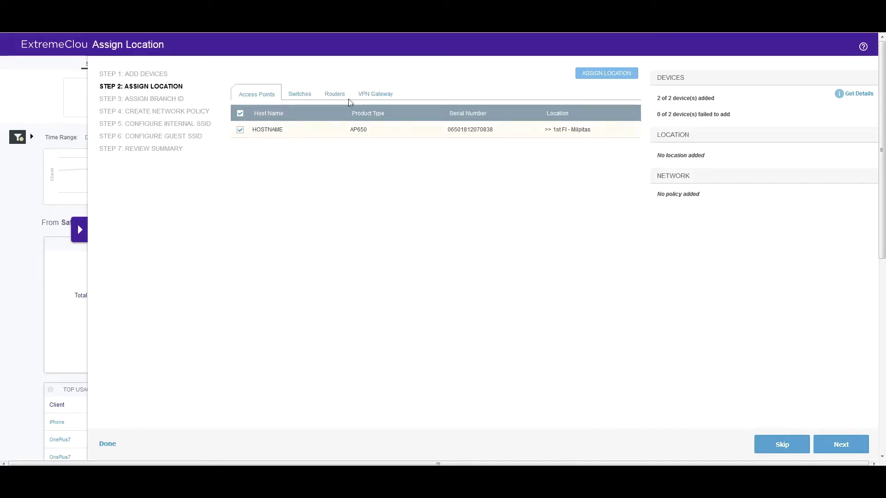
- Assign the SR2208P switch to 1st Fl - Milpitas, placing it on the floor plan just above the access point
click(291, 94)
click(239, 131)
click(598, 74)
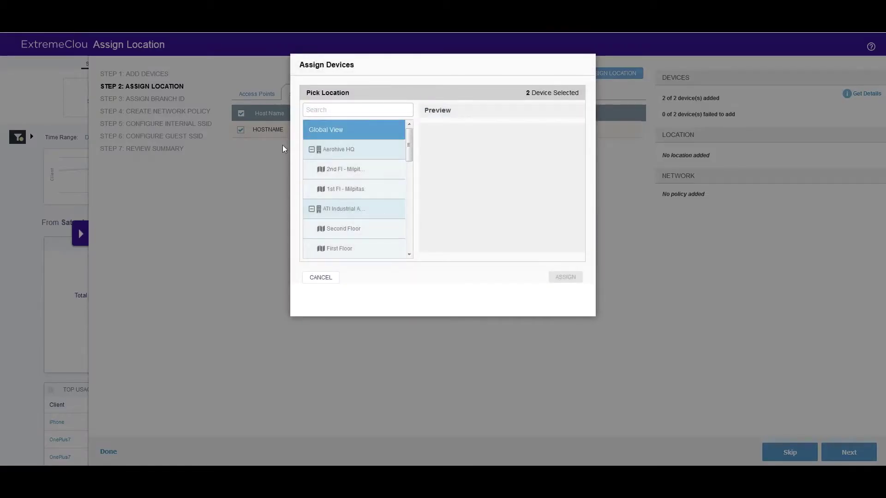
click(335, 189)
drag(420, 124, 520, 206)
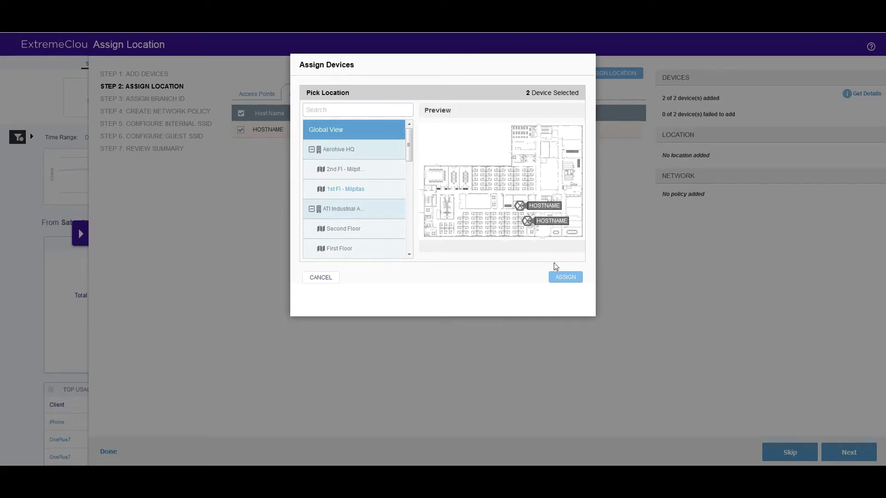
click(565, 277)
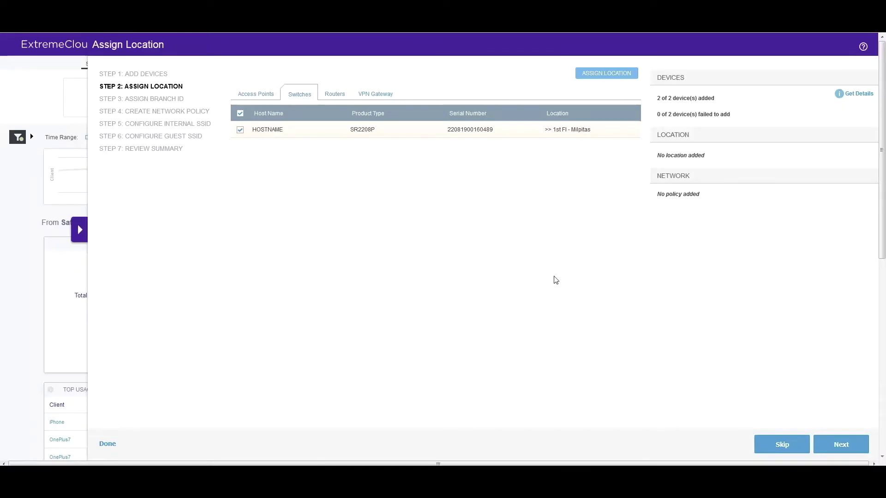
- Leave the branch ID unassigned and create a new network policy named San-Jose-Office with only the Internal network type
click(841, 444)
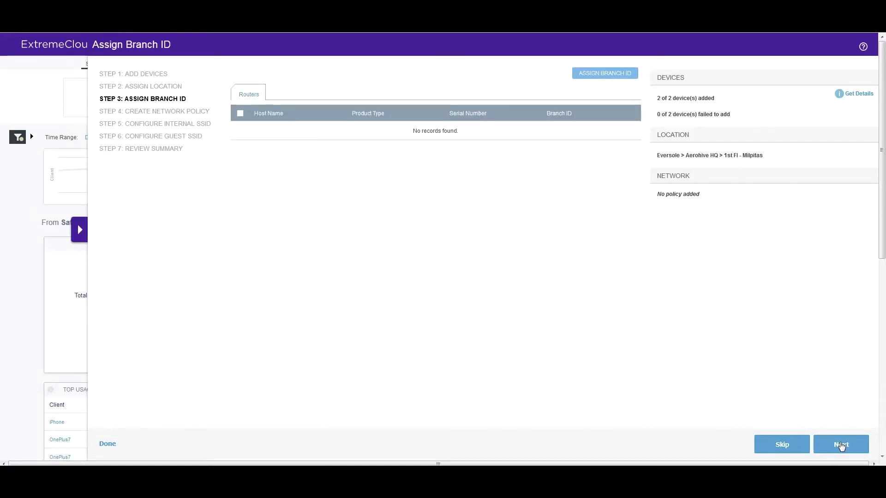
click(840, 445)
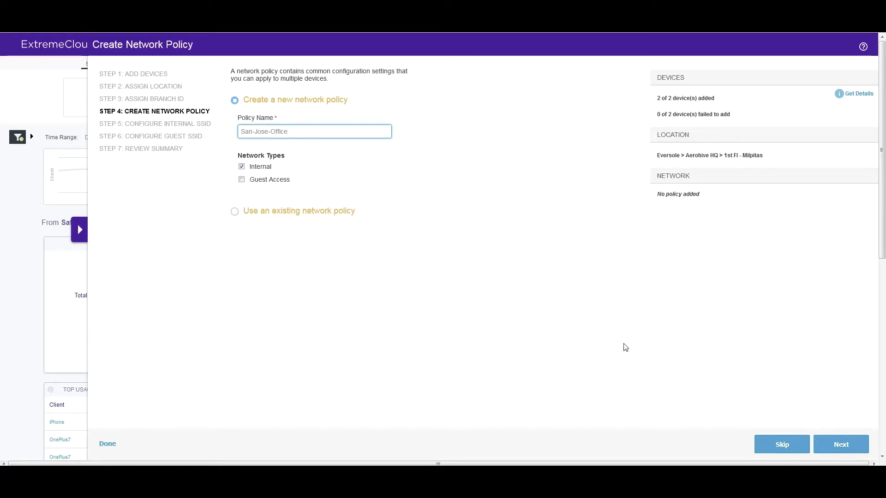
click(840, 445)
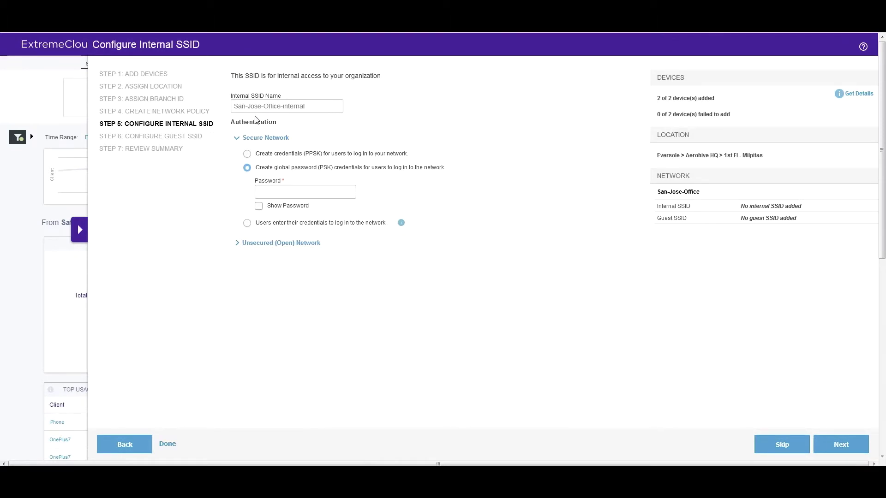
- Secure the San-Jose-Office-internal SSID with a global PSK, entering the network password, and finish the onboarding
click(248, 154)
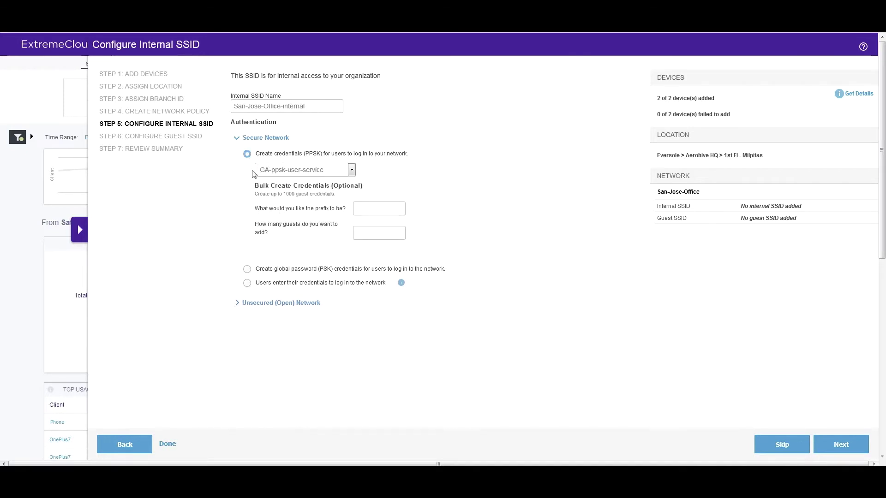
click(247, 269)
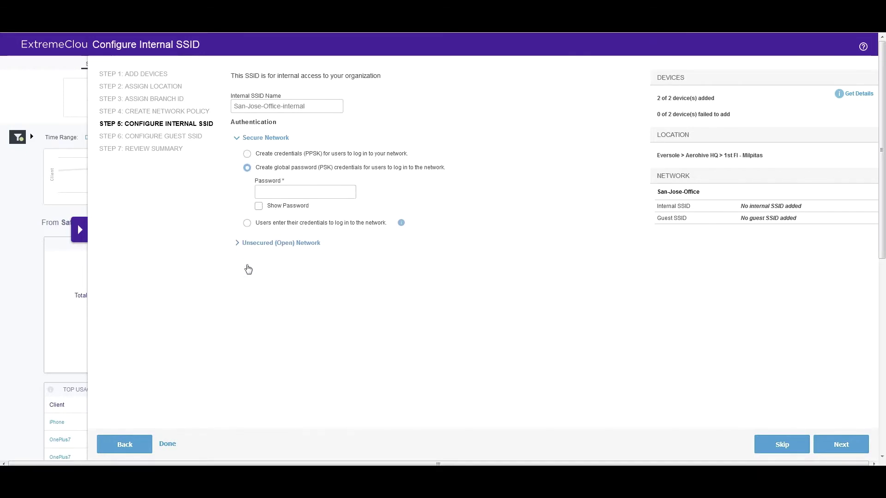
click(281, 190)
text(a)
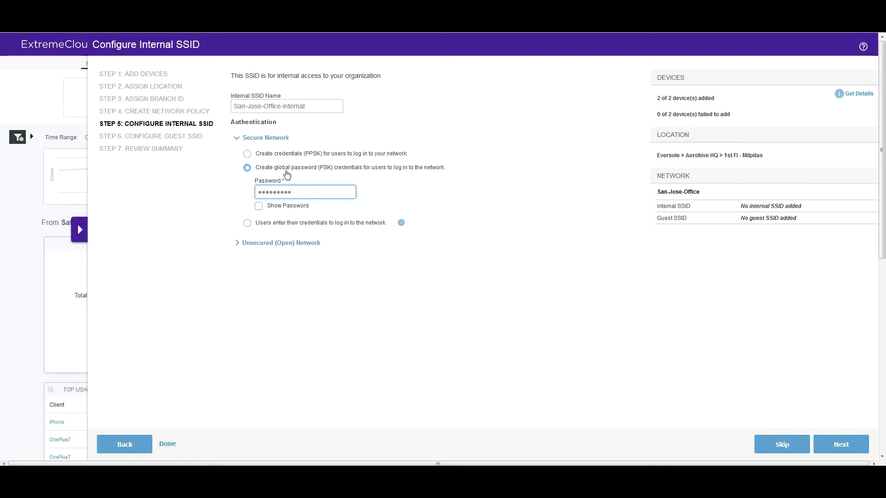
click(841, 444)
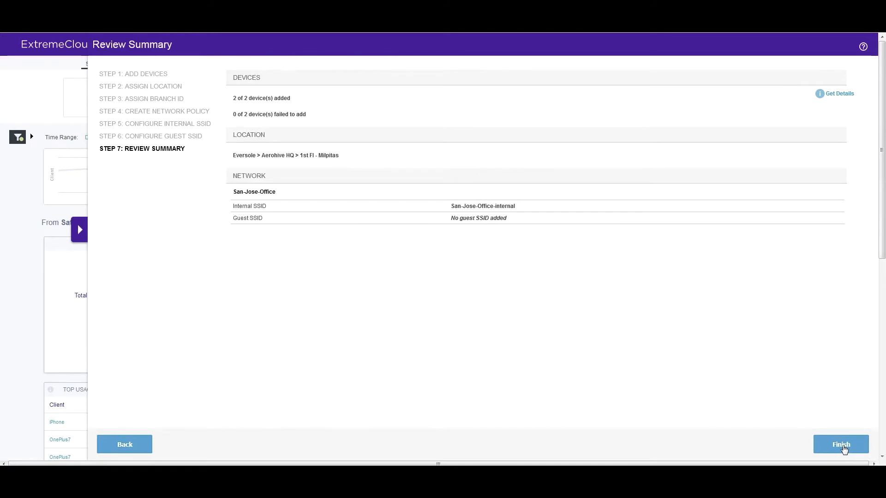
click(842, 444)
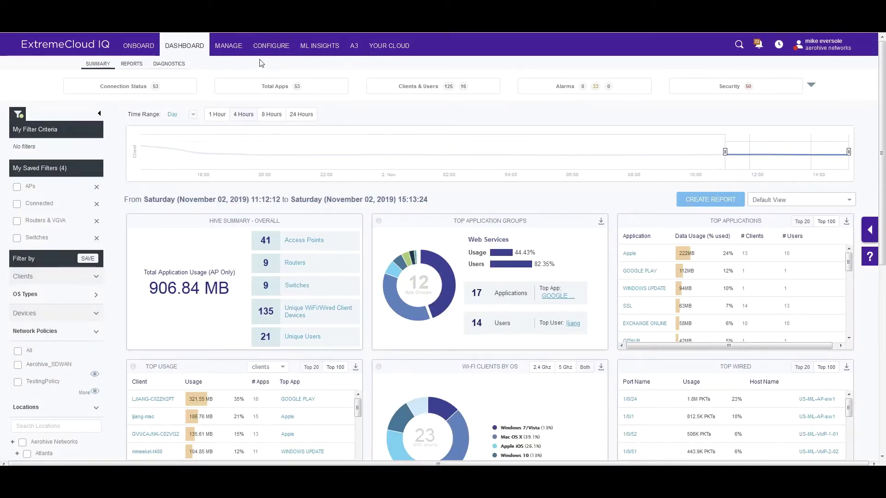
- Look over the managed devices, then examine the authentication and user access settings of the AH-Employee SSID in the Aerohive_Networks policy
click(229, 45)
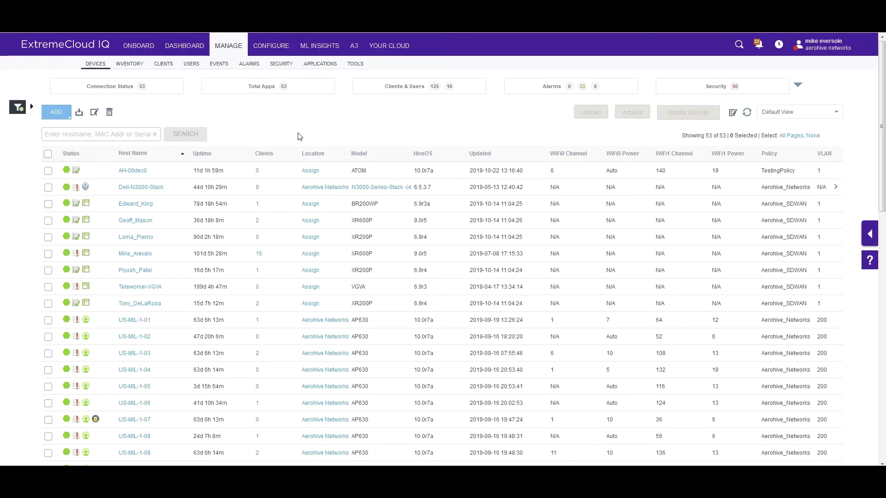
click(271, 46)
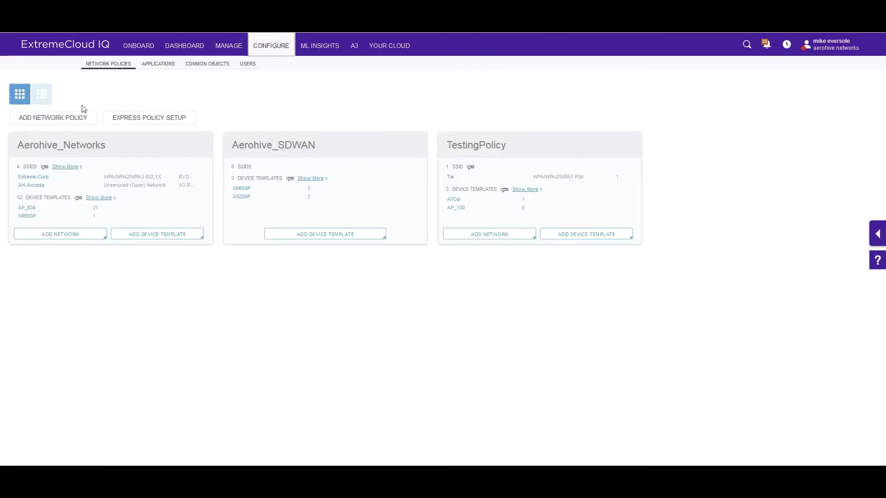
click(73, 143)
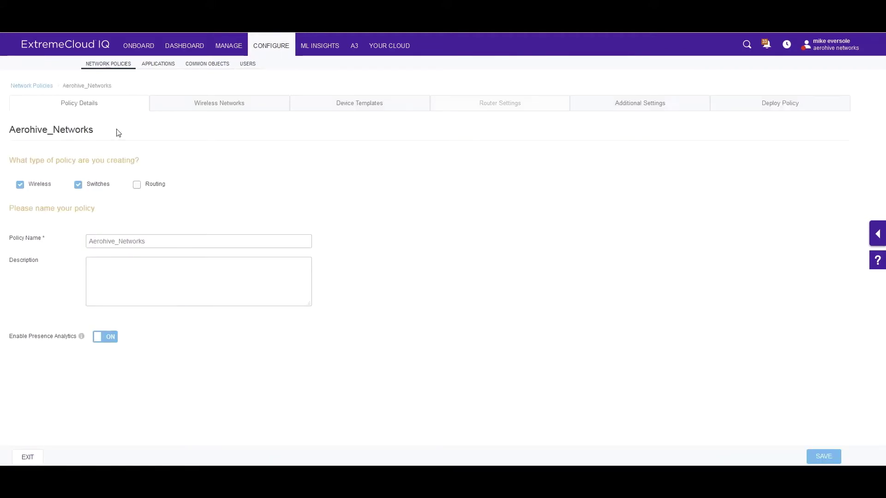
click(233, 107)
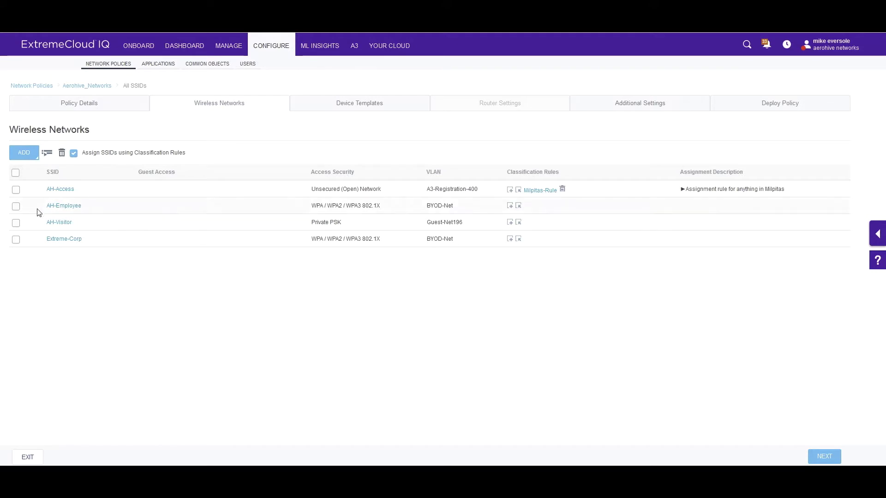
click(69, 208)
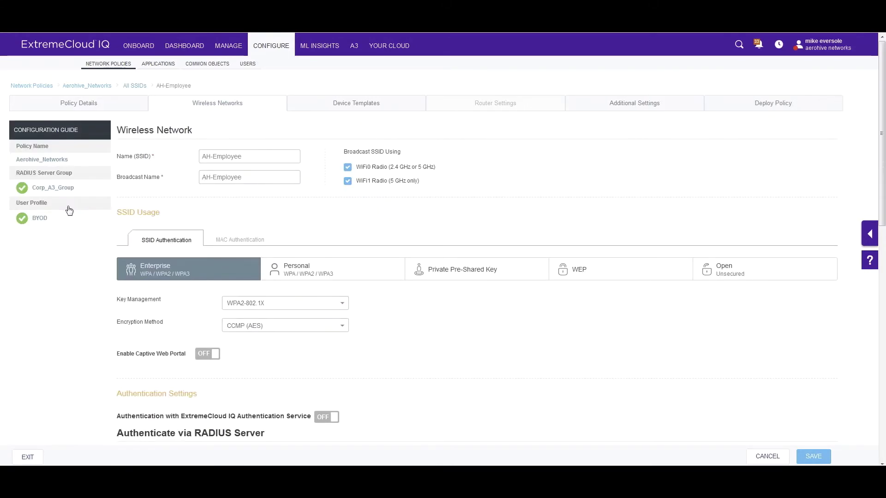
scroll(70, 210, down, 3)
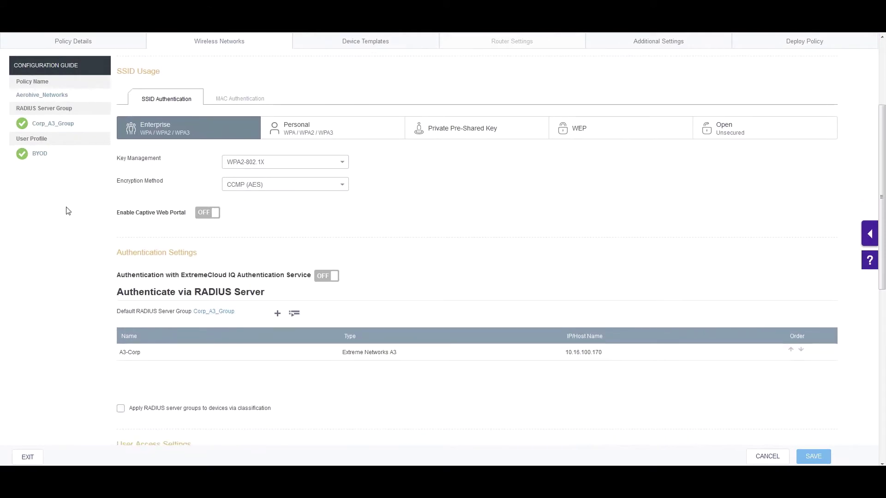
scroll(68, 211, down, 6)
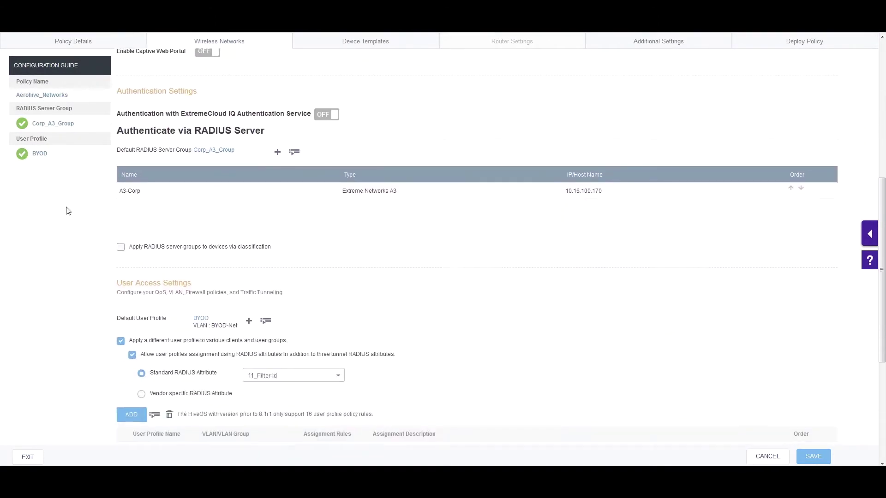
scroll(67, 211, down, 3)
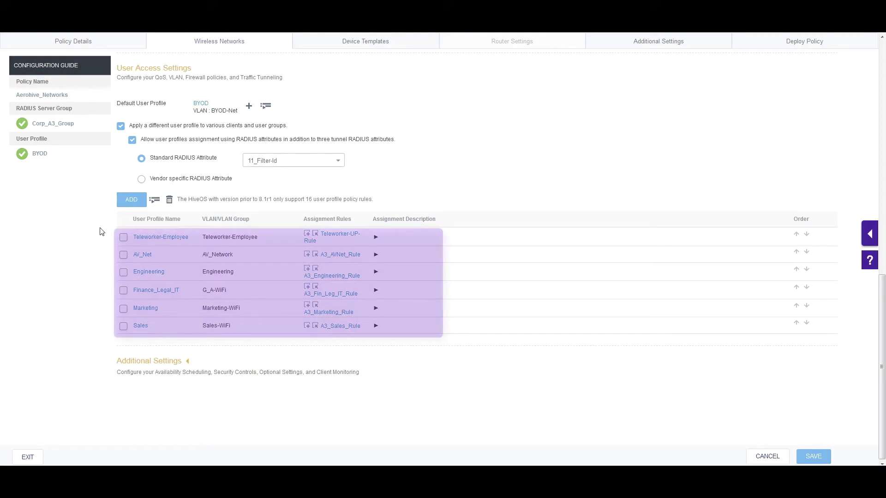
- Open the Finance_Legal_IT user profile, turn on its firewall rules and bring up the application services for a new outbound IP firewall rule
click(151, 290)
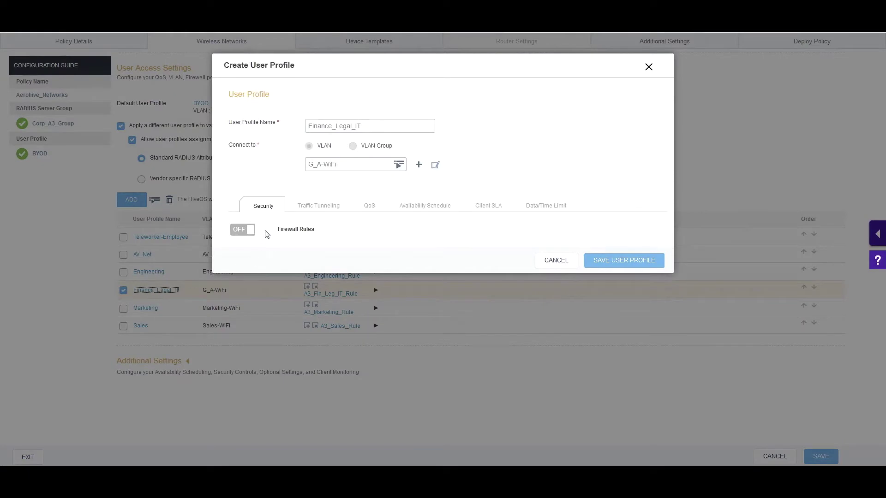
click(248, 230)
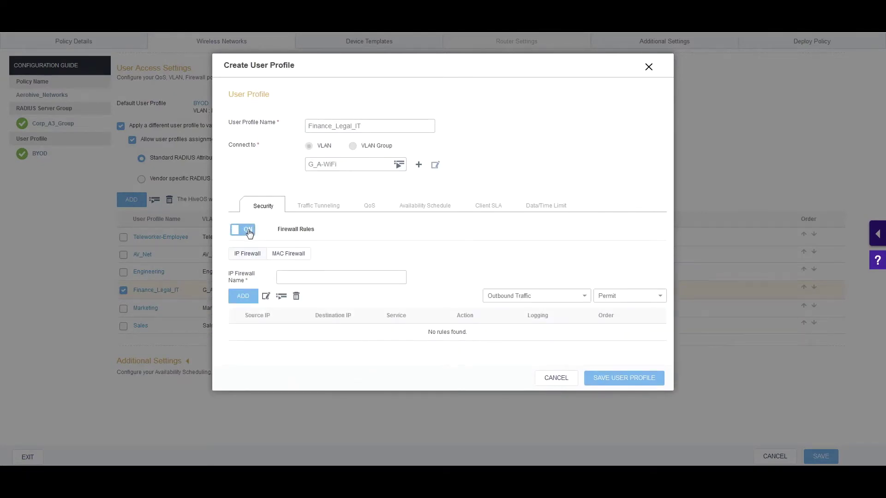
click(246, 299)
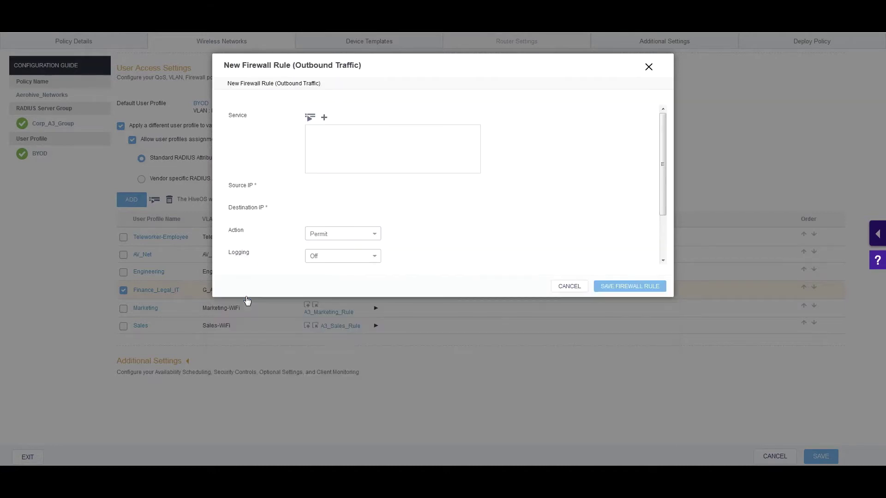
click(311, 118)
click(327, 126)
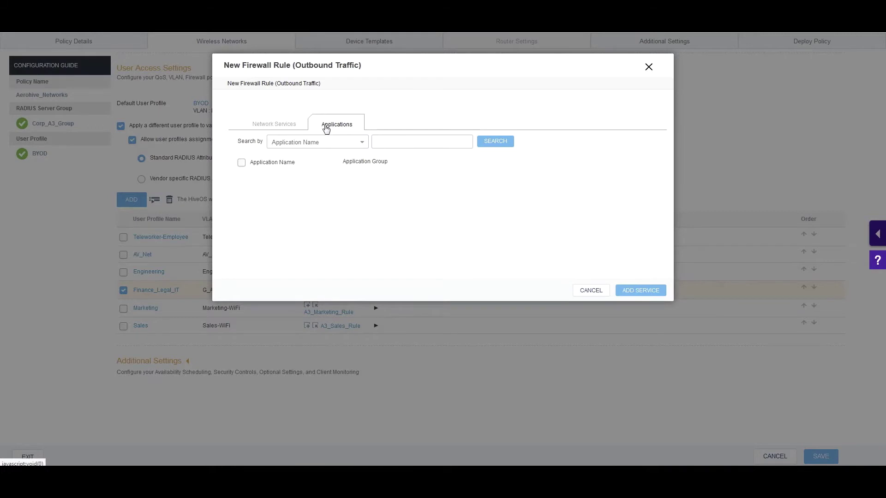
click(320, 132)
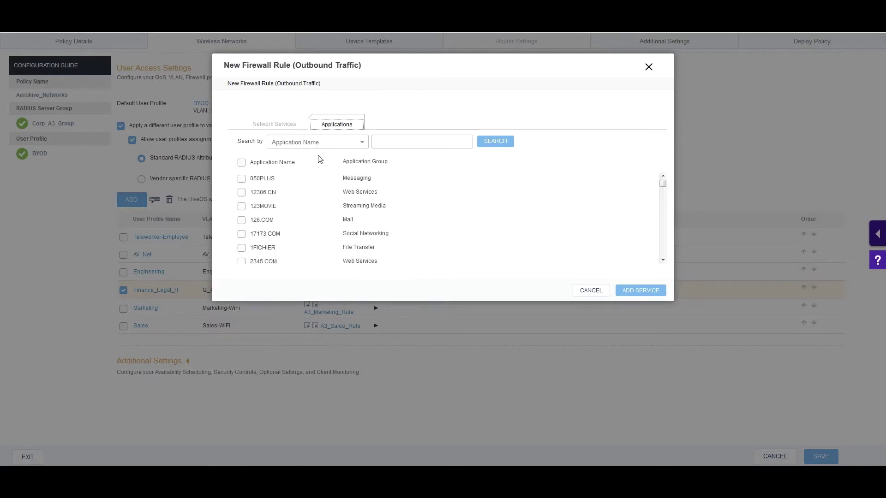
- Browse the applications and search criteria available for the outbound firewall rule, and discard the rule without adding a service
scroll(289, 178, down, 5)
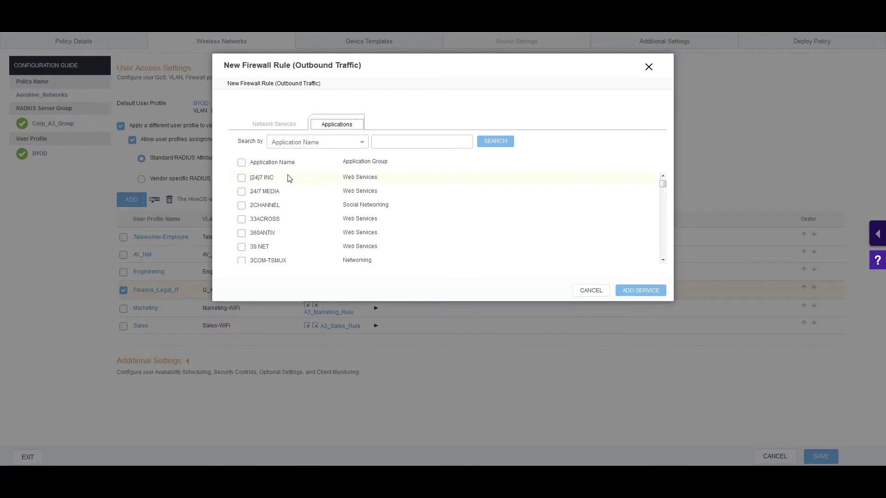
scroll(289, 178, down, 3)
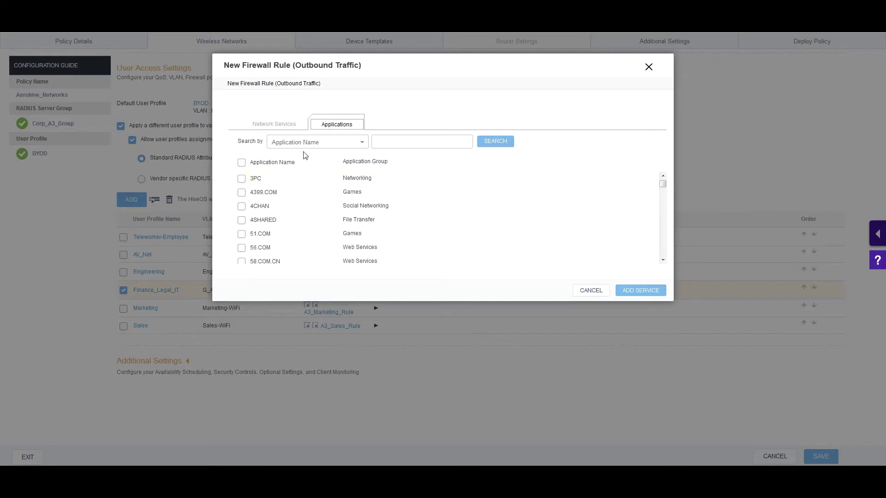
click(316, 141)
click(310, 170)
click(602, 290)
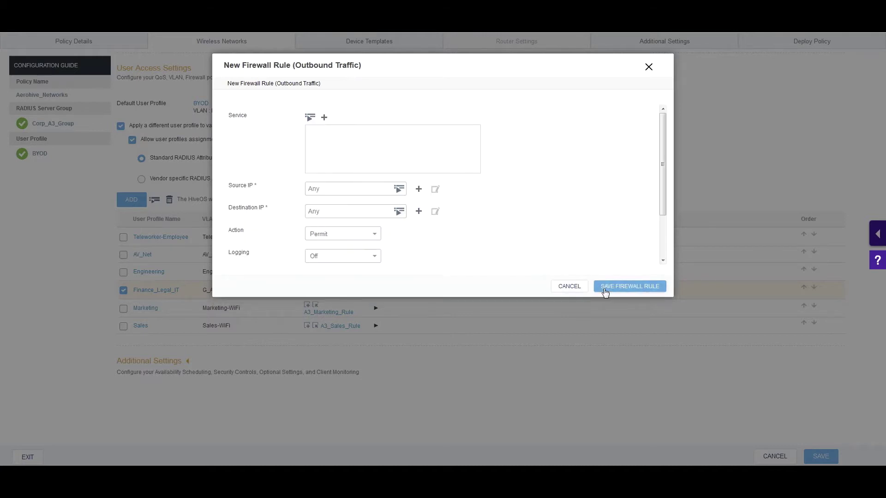
click(574, 290)
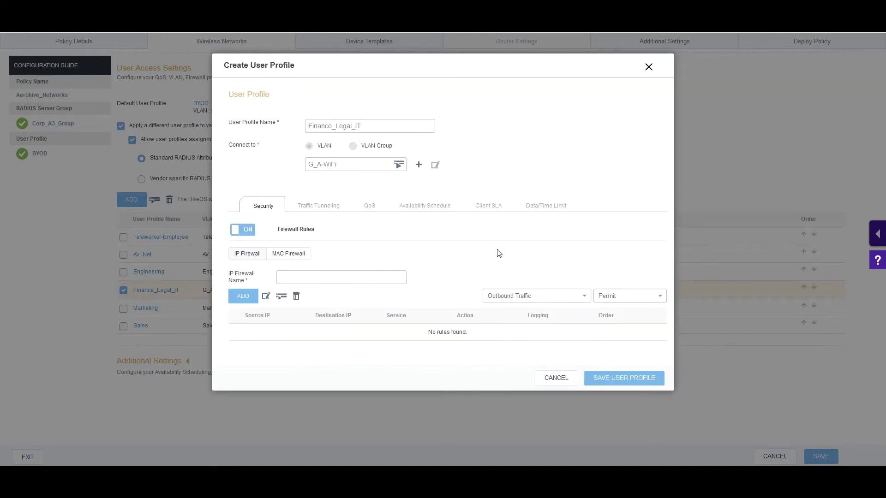
- Check the profile's traffic tunneling option, turn on QoS and examine the per-client rate limit and traffic queues without saving them
click(320, 207)
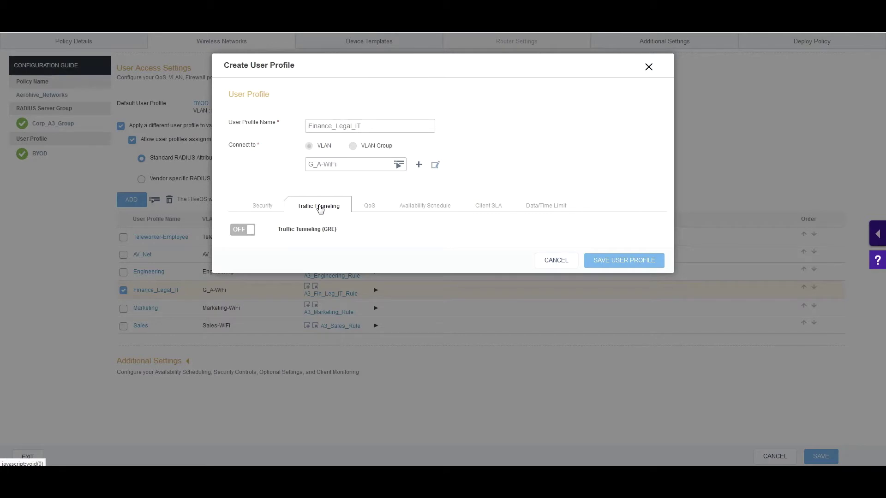
click(375, 208)
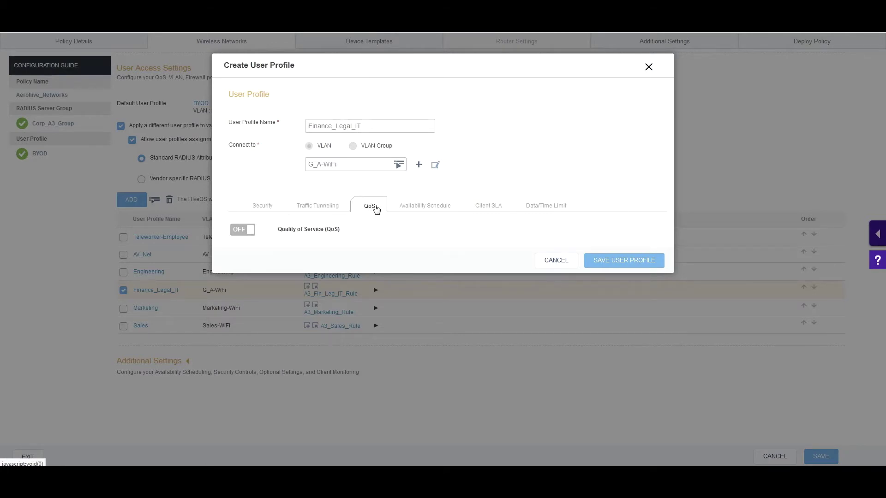
click(243, 230)
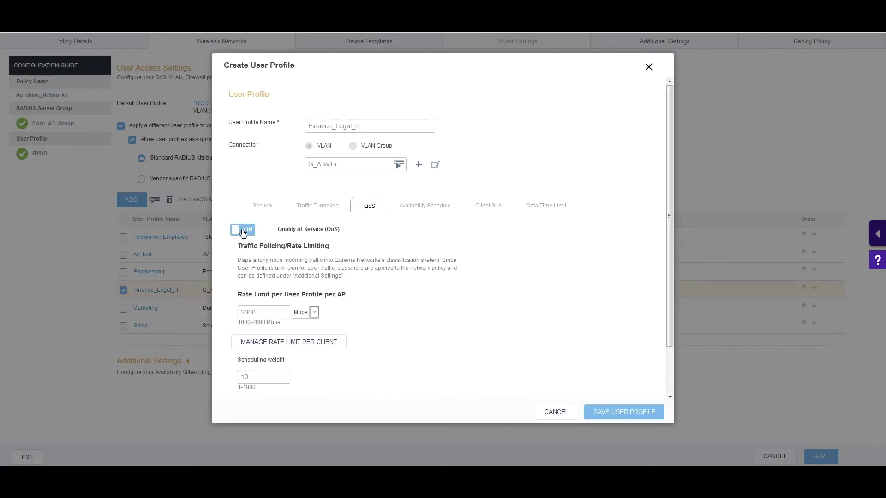
scroll(244, 233, down, 2)
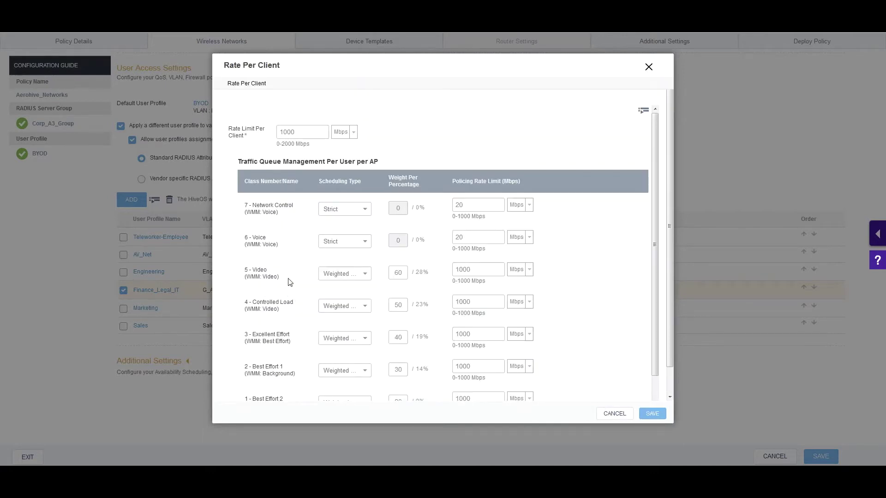
drag(302, 128, 261, 132)
click(354, 133)
click(353, 134)
click(617, 412)
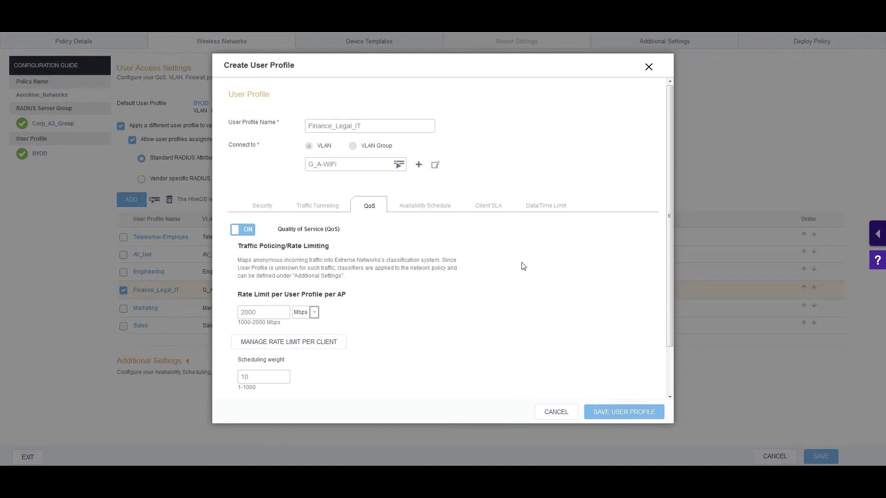
- Check the profile's availability schedule, client SLA and data/time limit options, and close the profile without saving
click(429, 207)
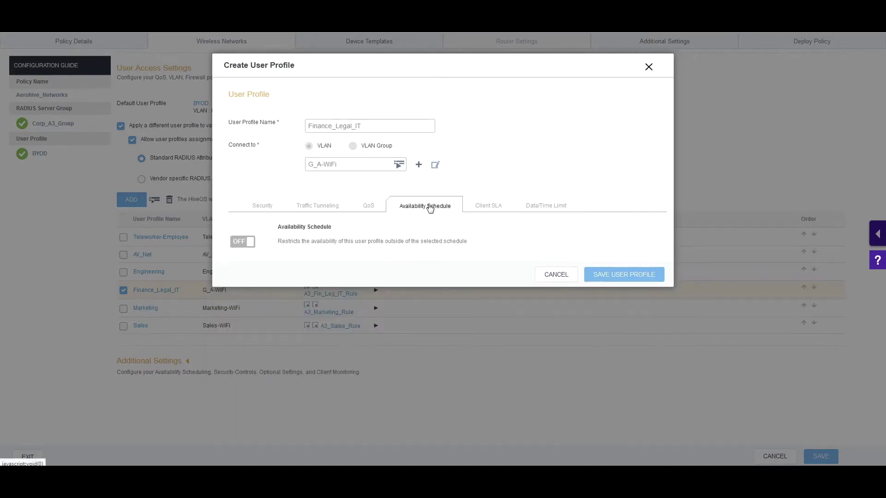
click(492, 208)
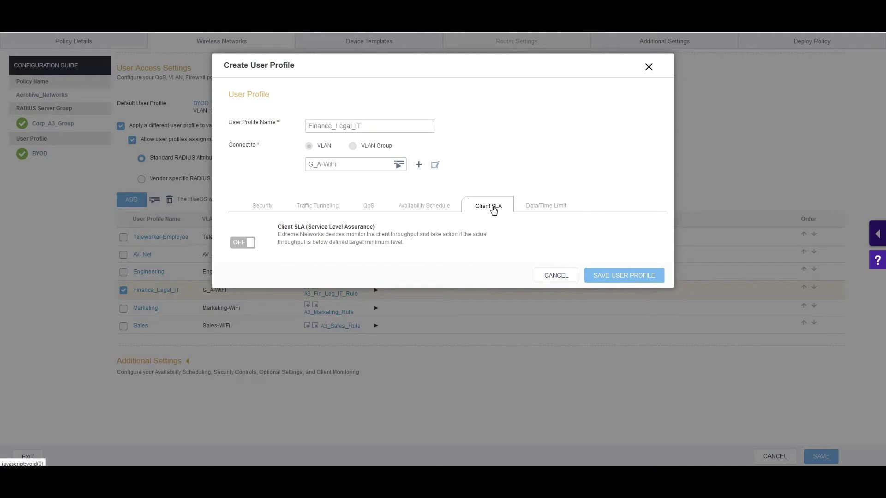
click(543, 208)
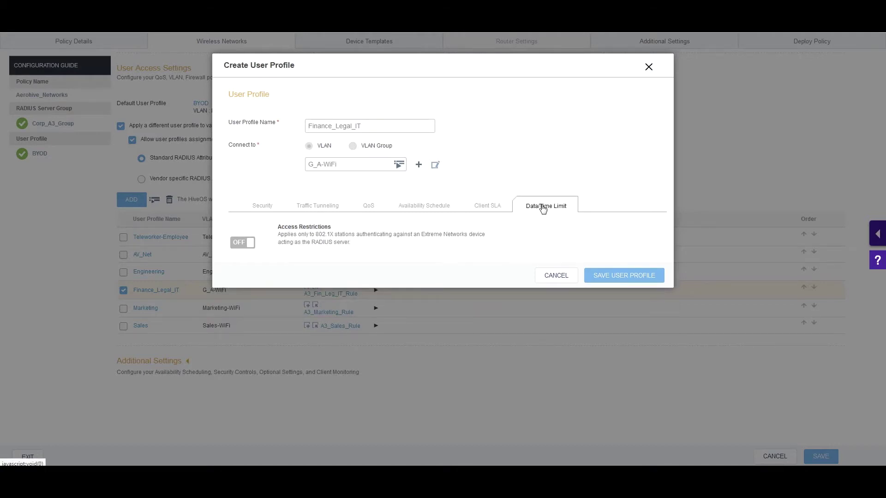
click(564, 278)
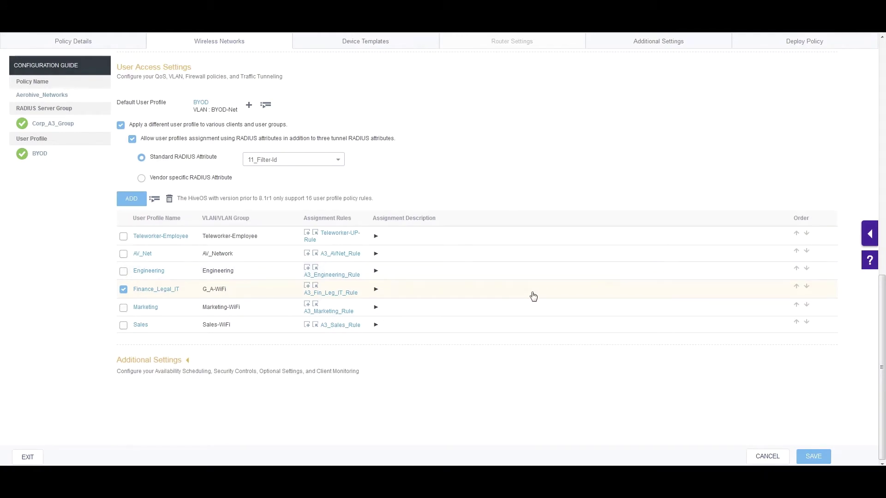
- In the SSID's additional settings, examine the optional IP-based DoS prevention rules and the ICMP Flood action choices, and leave the rules unsaved
click(184, 362)
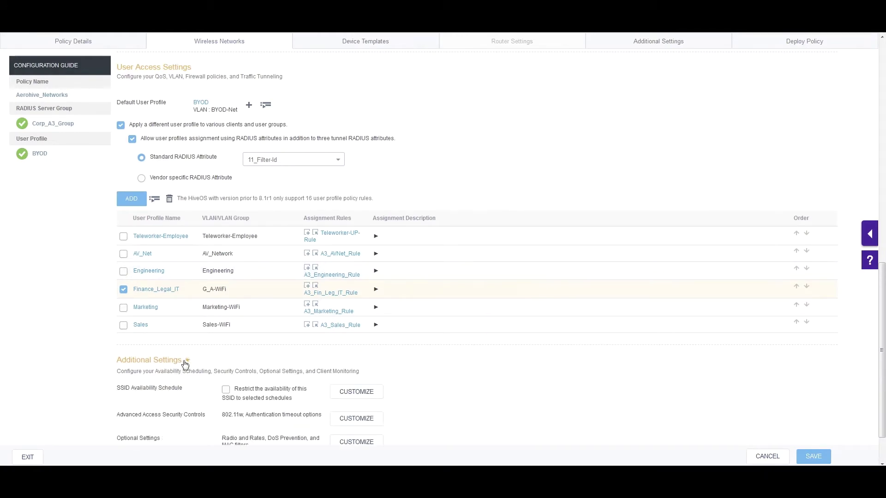
scroll(266, 399, down, 2)
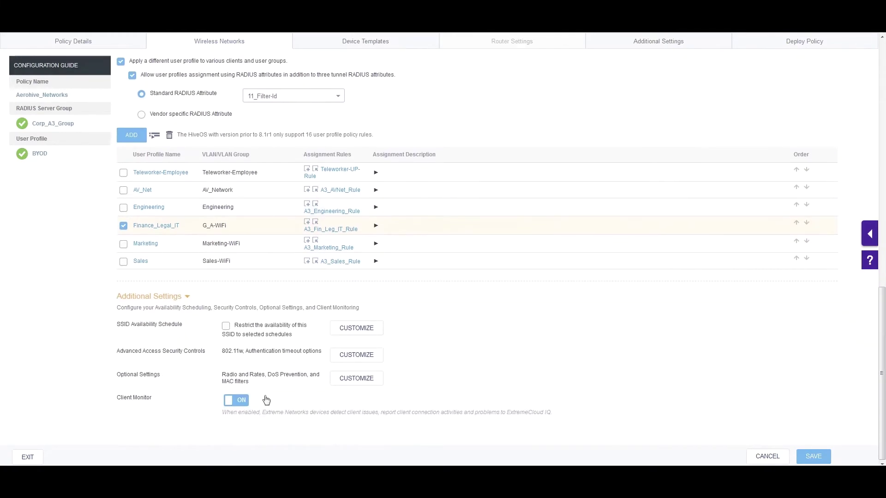
click(356, 379)
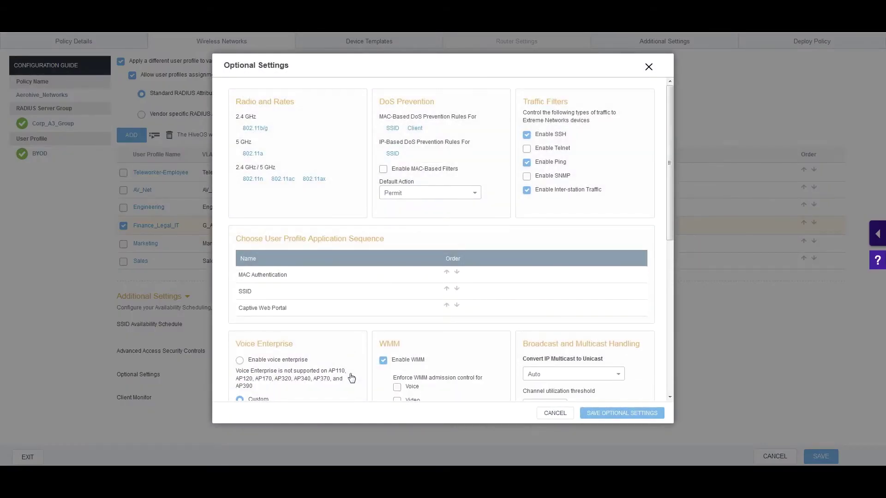
click(392, 154)
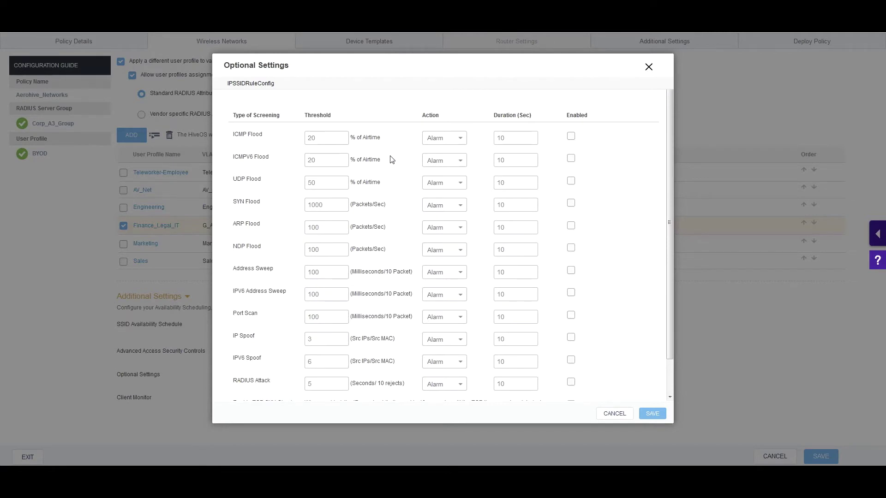
click(448, 140)
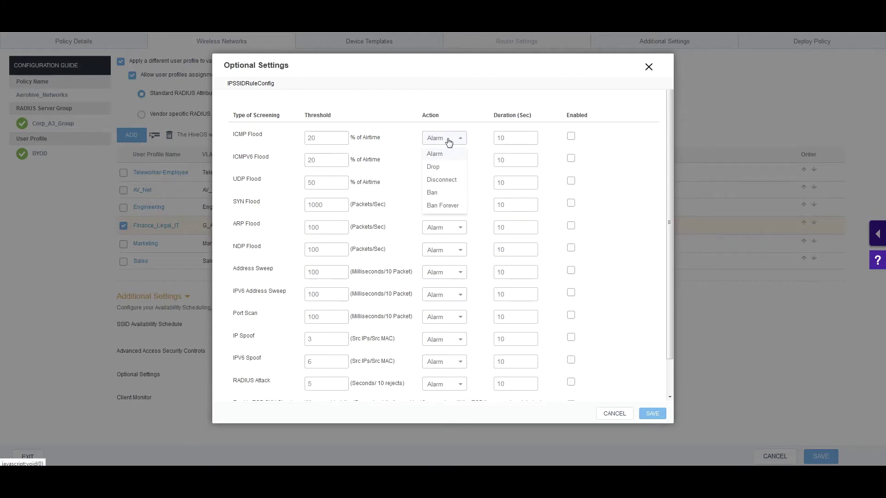
click(449, 140)
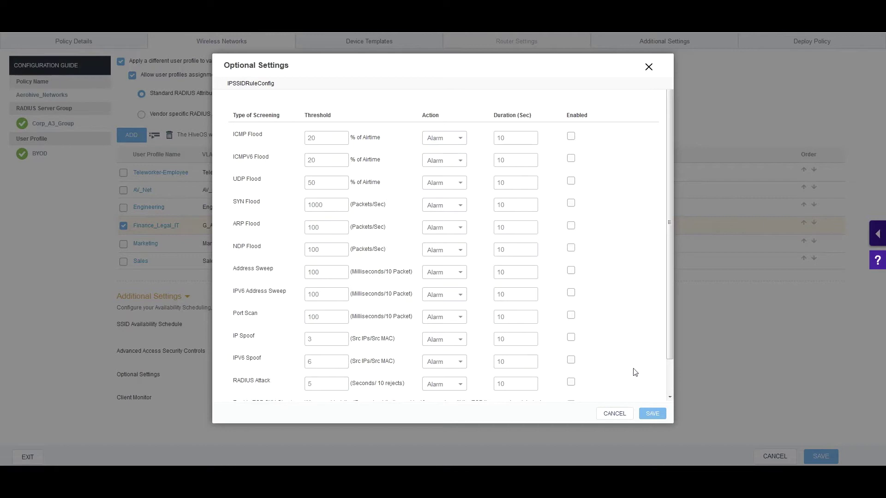
click(614, 414)
- Look through the SSID's voice, WMM, multicast and client-related optional settings, and close them without saving
scroll(502, 392, down, 3)
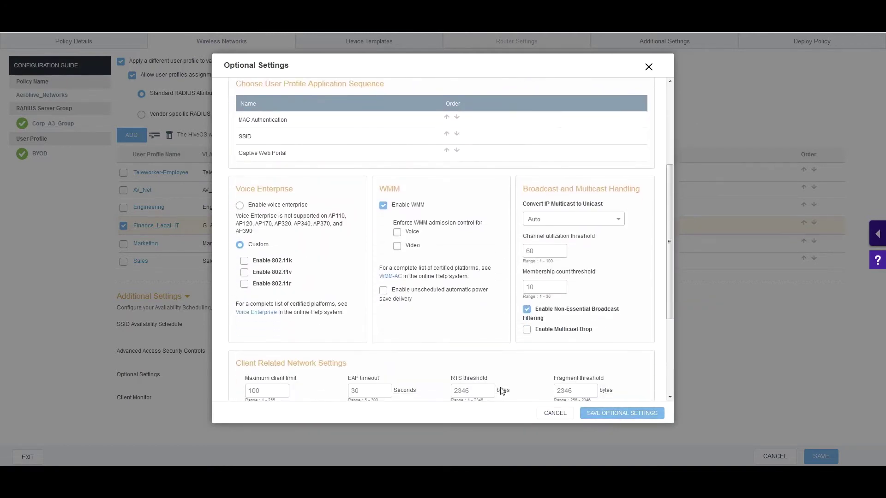
scroll(502, 391, down, 2)
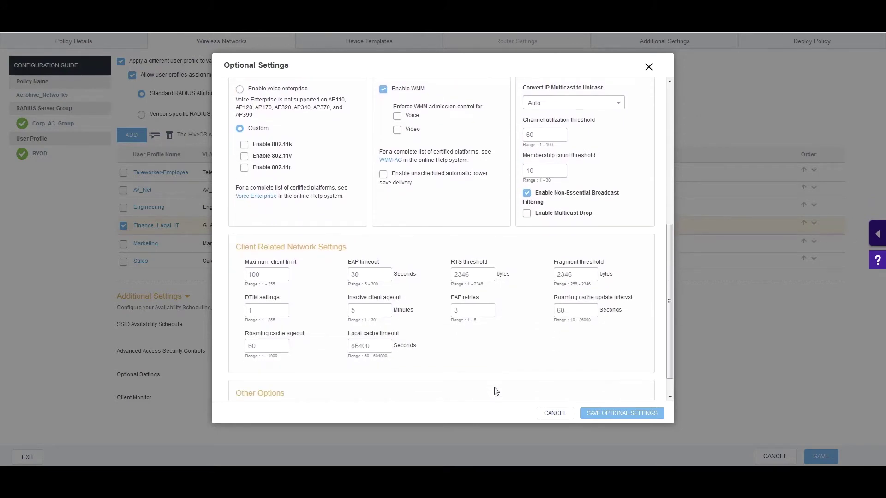
click(555, 413)
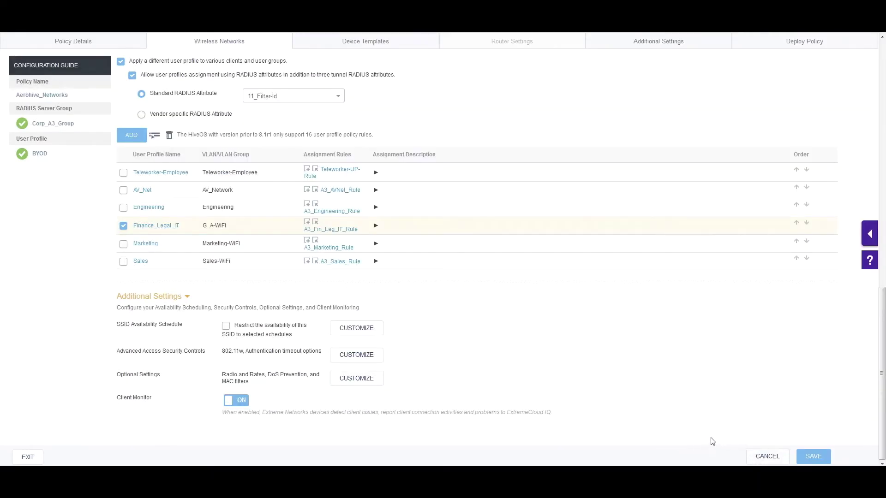
- Go to the policy's switch device templates and open the HQ_Overlay template for the SR2324P
scroll(677, 402, up, 10)
scroll(675, 401, up, 3)
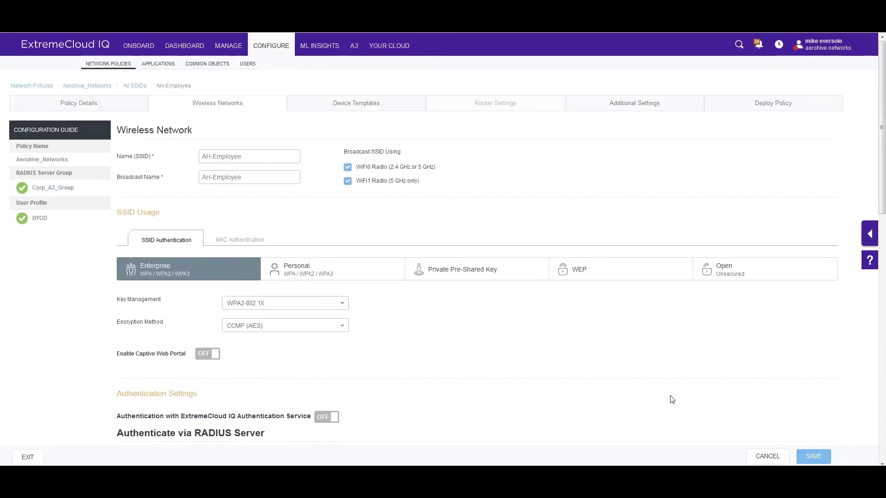
click(357, 105)
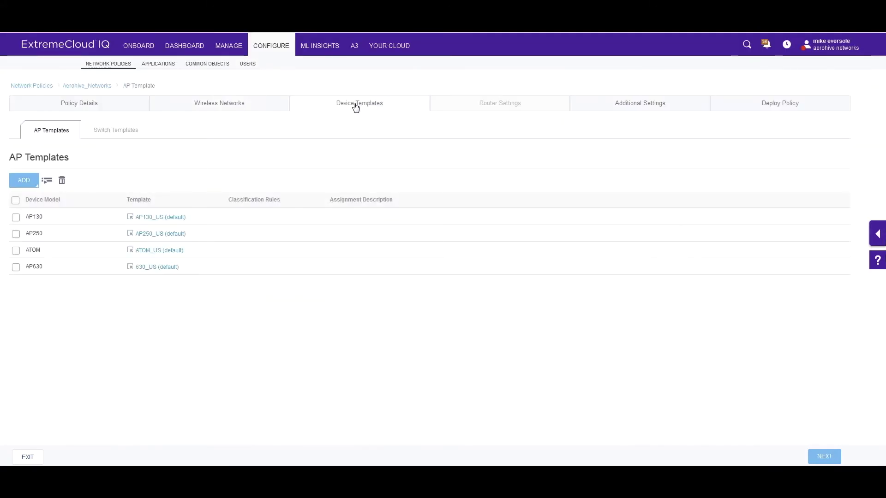
click(118, 133)
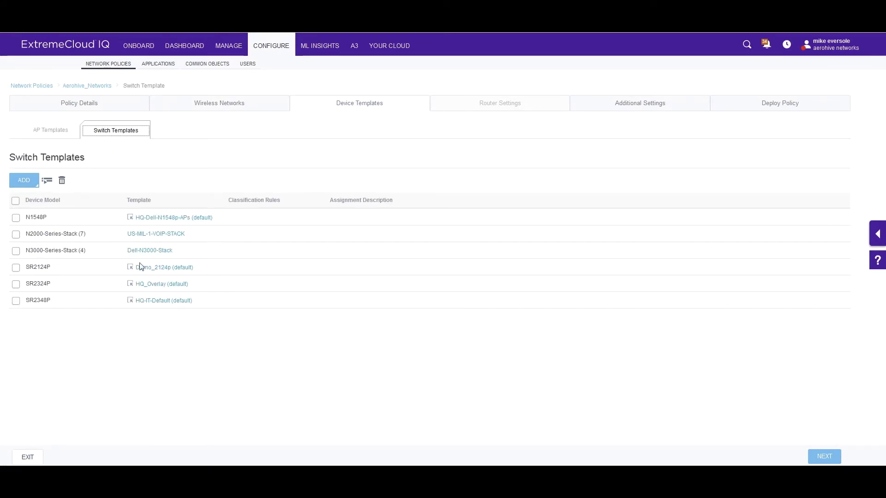
click(167, 285)
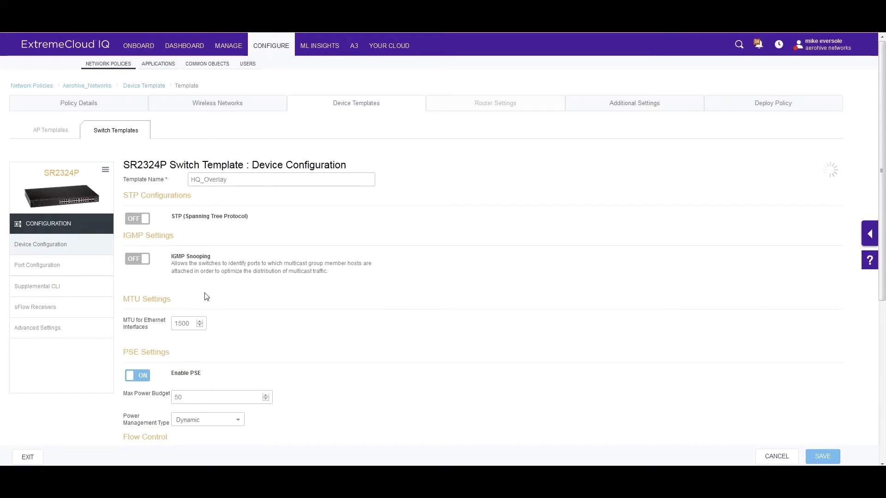
- Review the HQ_Overlay template's device configuration and its bulk and individual port configuration
scroll(197, 305, down, 3)
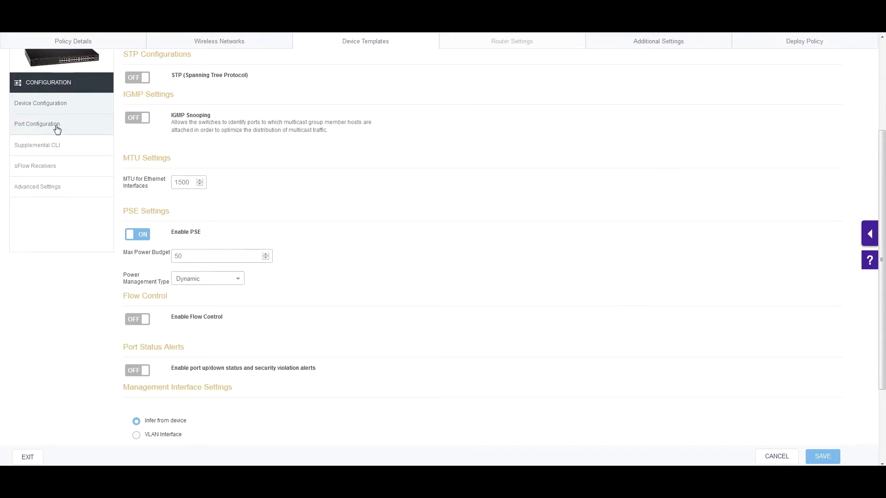
click(57, 126)
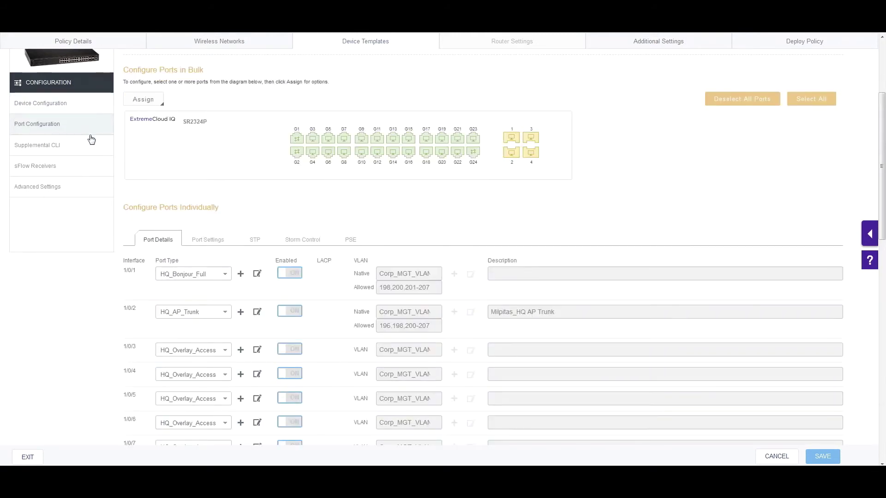
scroll(83, 144, down, 1)
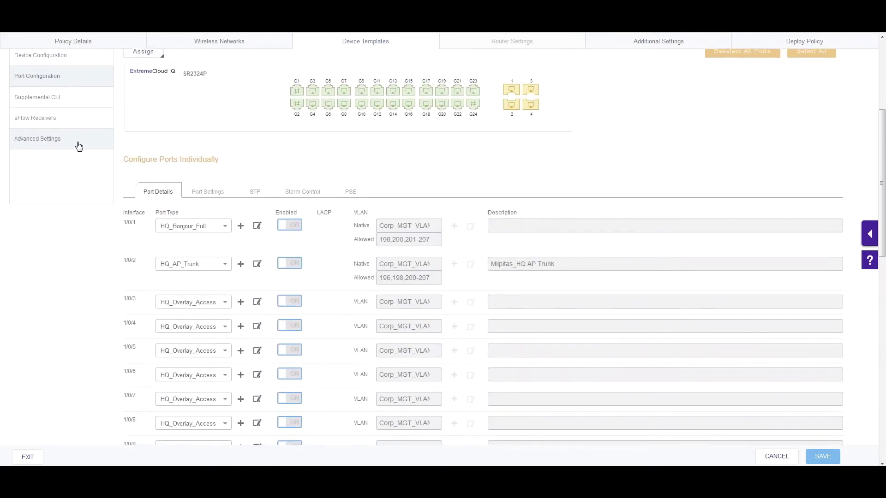
scroll(79, 146, down, 2)
scroll(79, 147, up, 4)
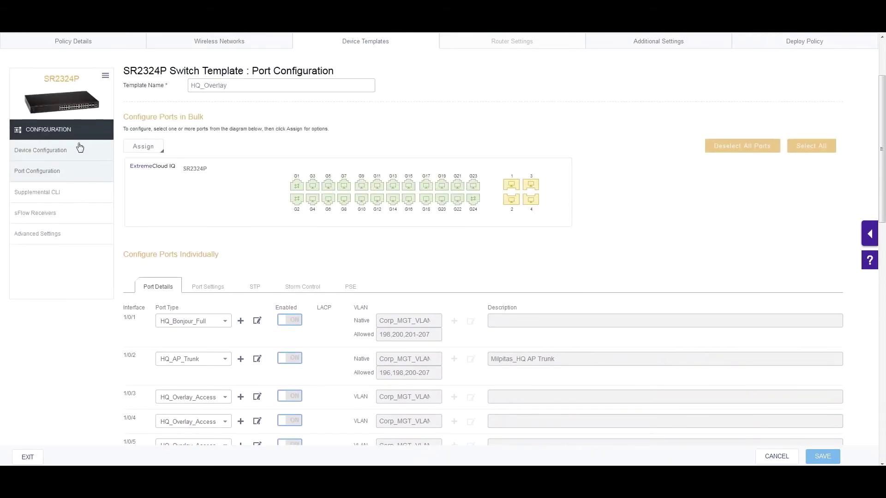
- Open the network policy's additional settings and review the DNS server configuration and the other available policy settings
scroll(83, 147, up, 2)
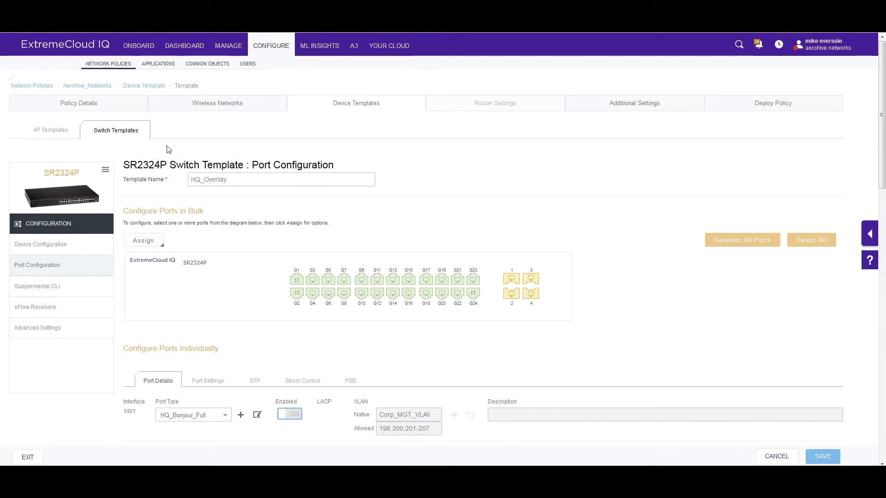
click(653, 107)
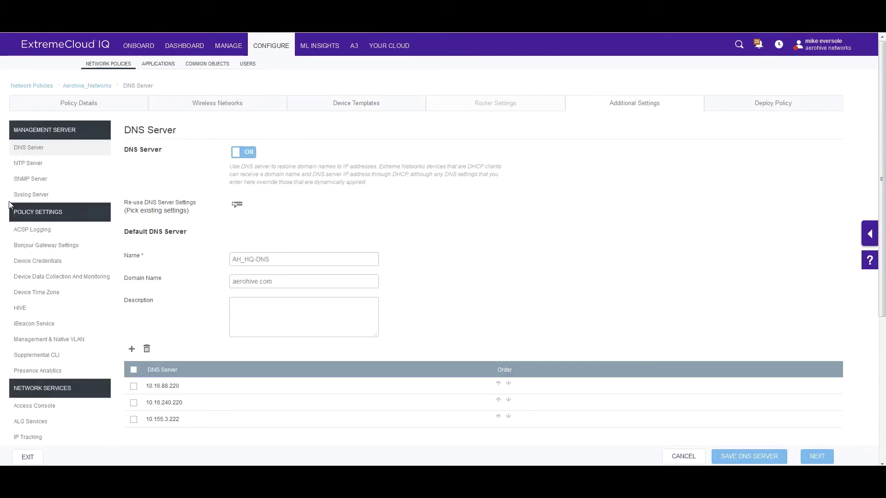
scroll(7, 224, down, 1)
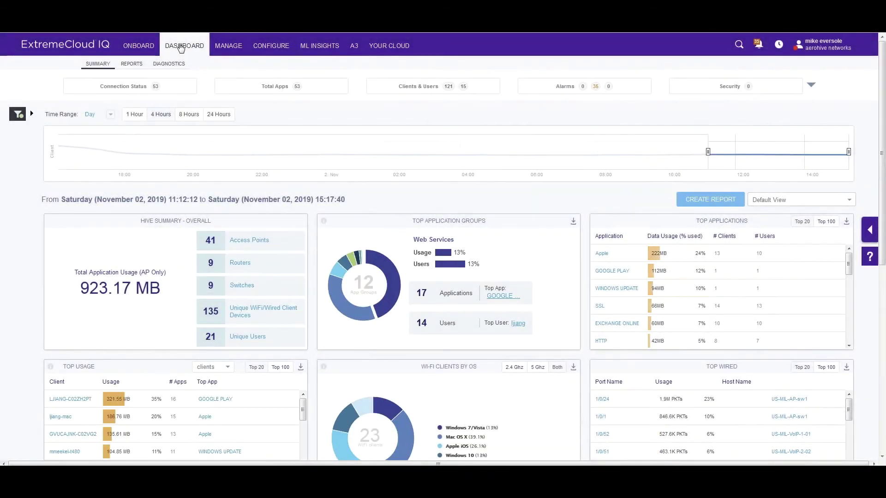
- Set the dashboard's time range to 8 hours, shift it to about November 1, 21:55 to November 2, 05:55, and review the usage widgets
click(189, 115)
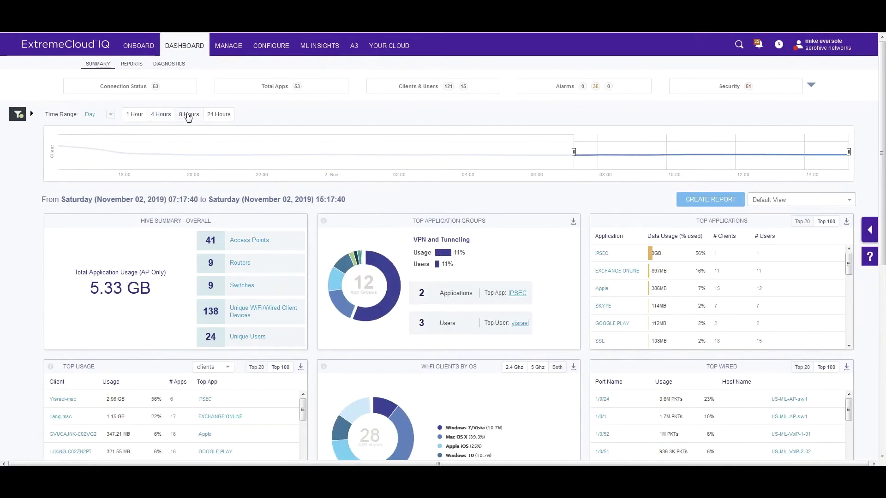
mouse_move(169, 88)
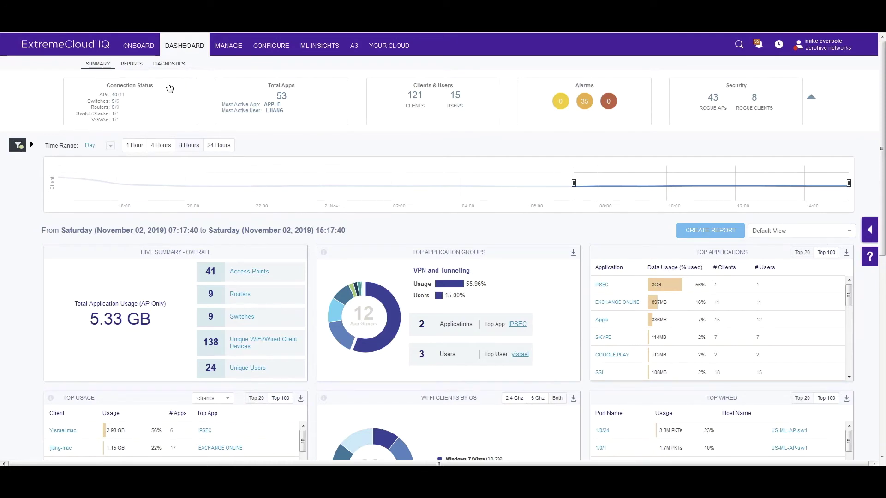
drag(620, 180, 298, 181)
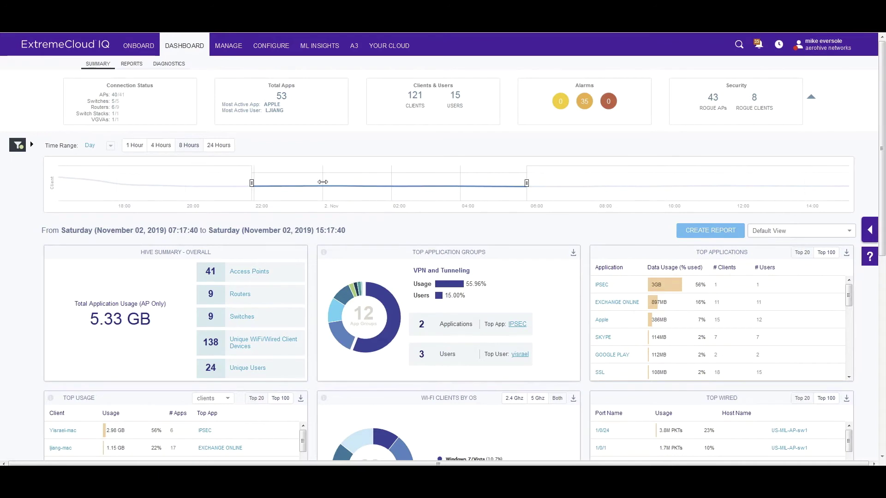
scroll(322, 184, down, 3)
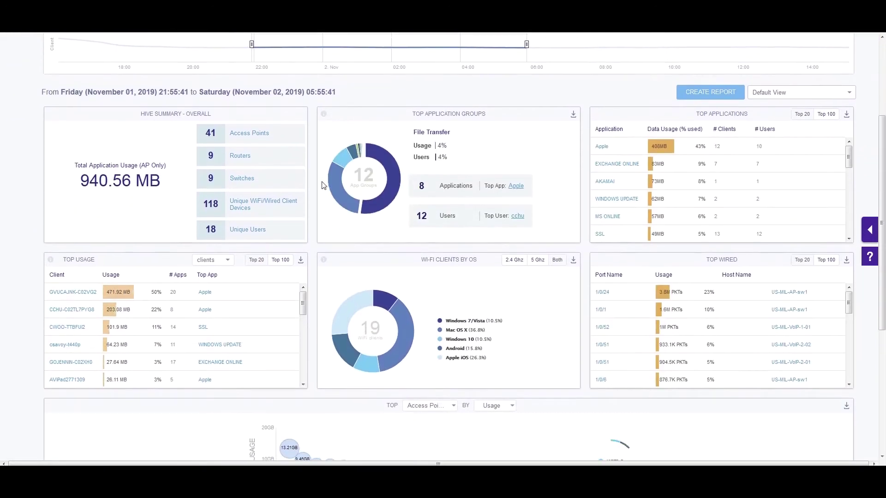
scroll(321, 184, down, 1)
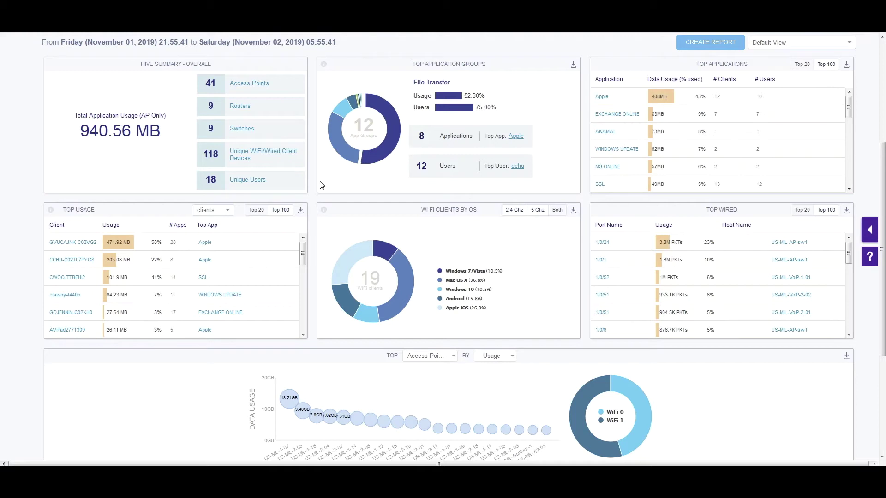
scroll(321, 185, up, 5)
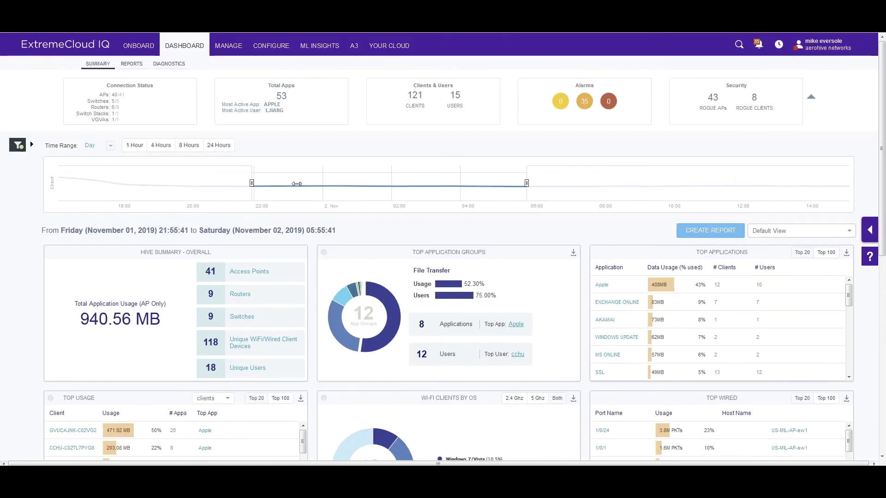
- In ML Insights' Network 360 Monitor, go to the Milpitas location and open the 1st Fl - Milpitas floor map of Aerohive HQ
click(325, 48)
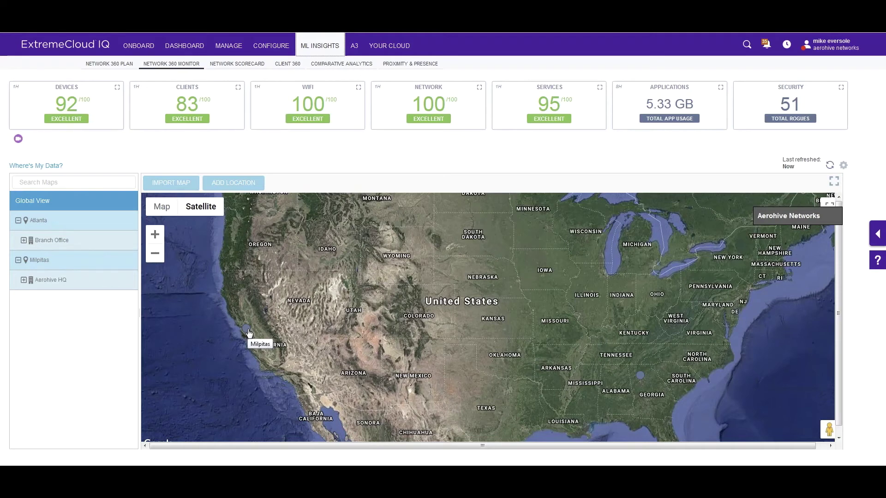
click(248, 331)
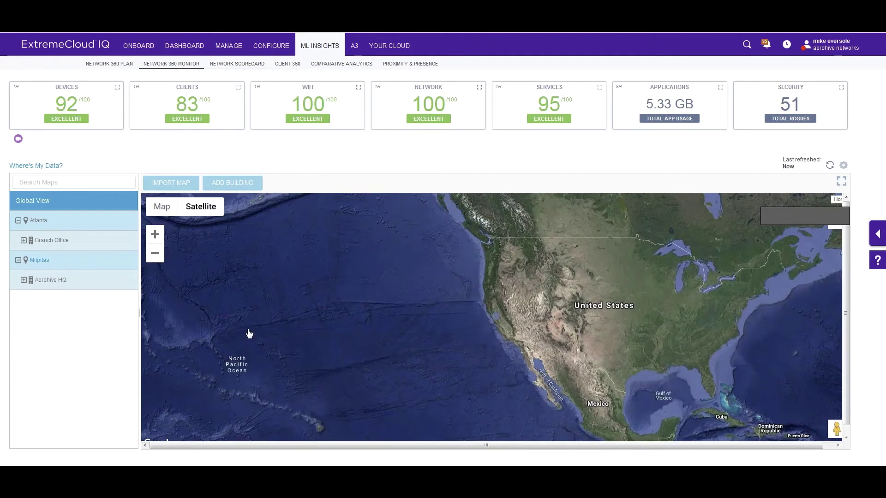
click(24, 280)
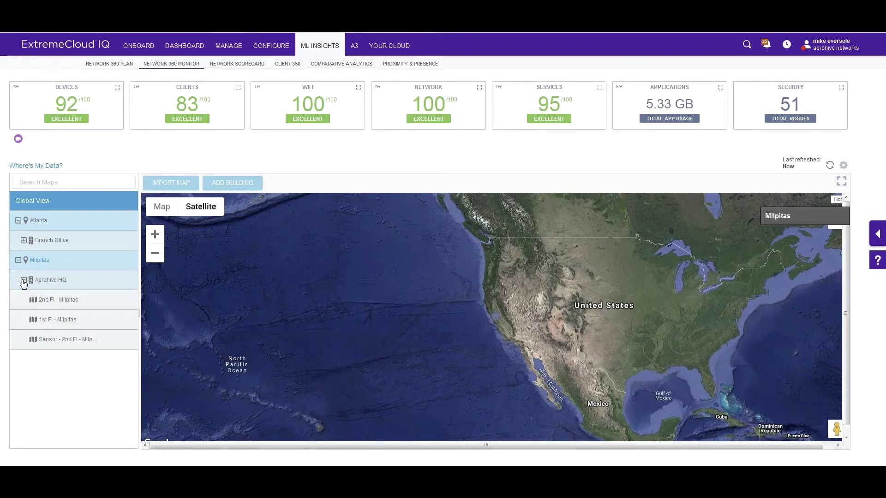
click(49, 323)
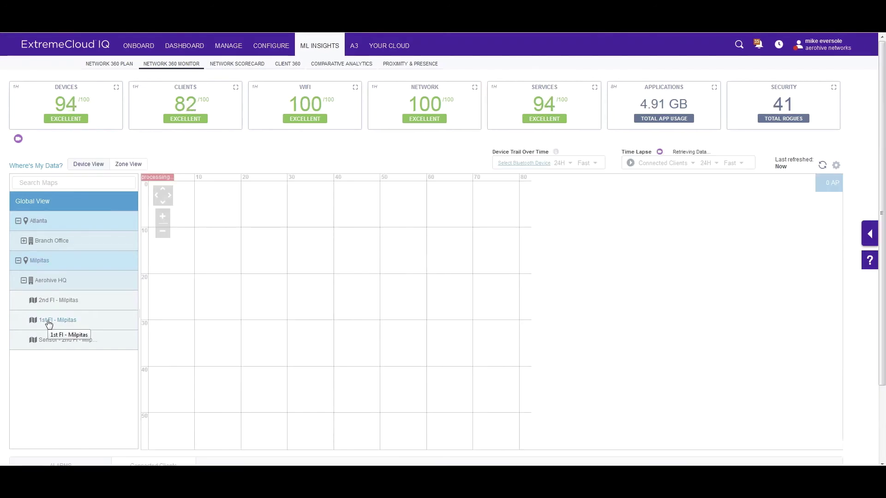